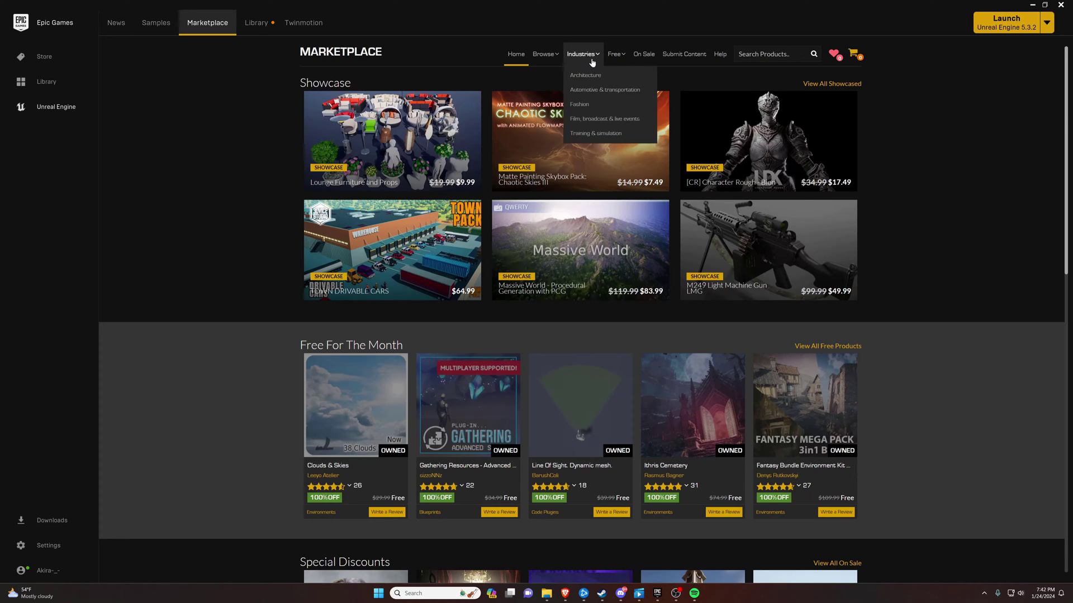
- Open the Marketplace's Free For The Month collection and look over its products and ratings
{"action": "mouse_move", "coordinate": [548, 55]}
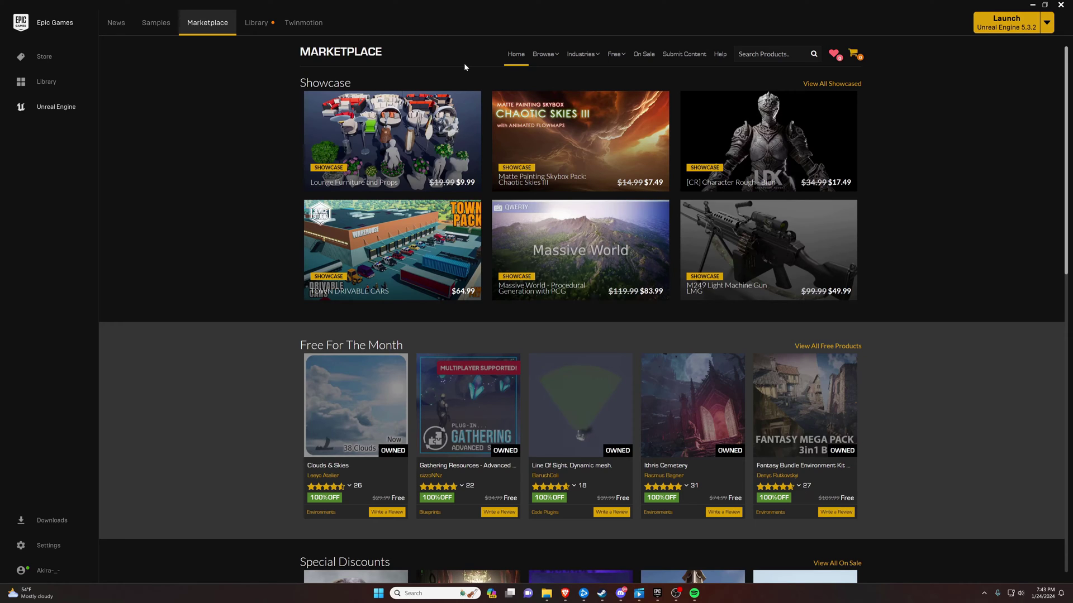
{"action": "scroll", "coordinate": [476, 105], "scroll_direction": "down", "scroll_amount": 1}
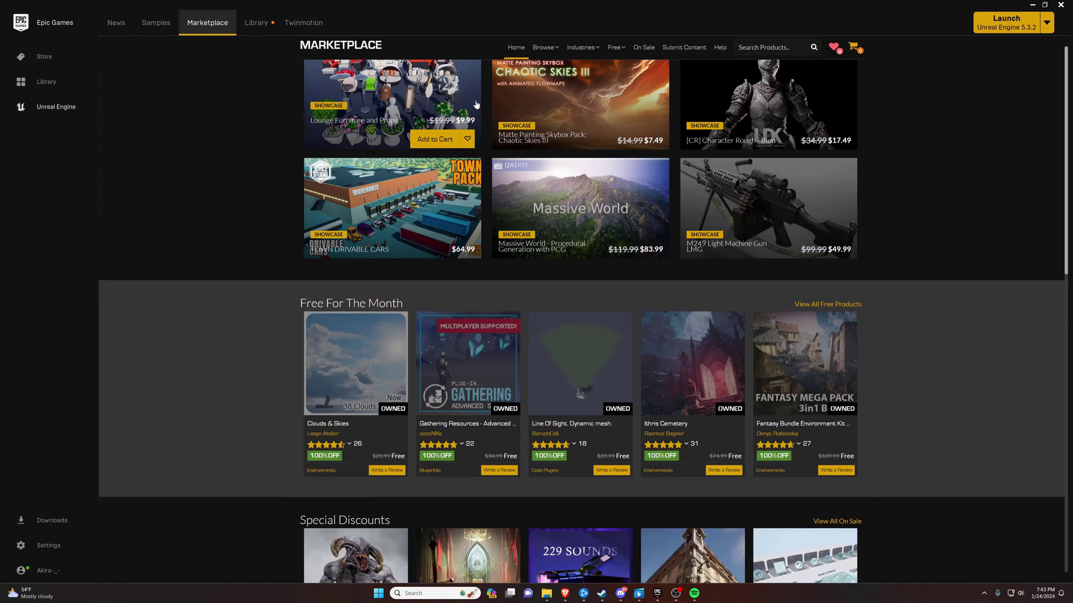
{"action": "scroll", "coordinate": [476, 104], "scroll_direction": "up", "scroll_amount": 1}
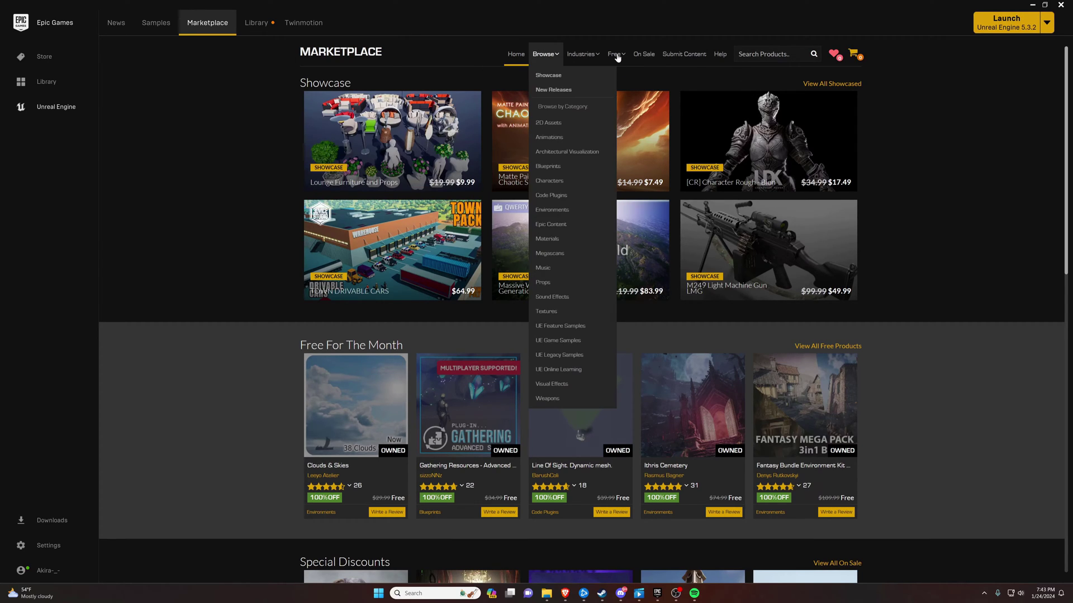
{"action": "mouse_move", "coordinate": [618, 55]}
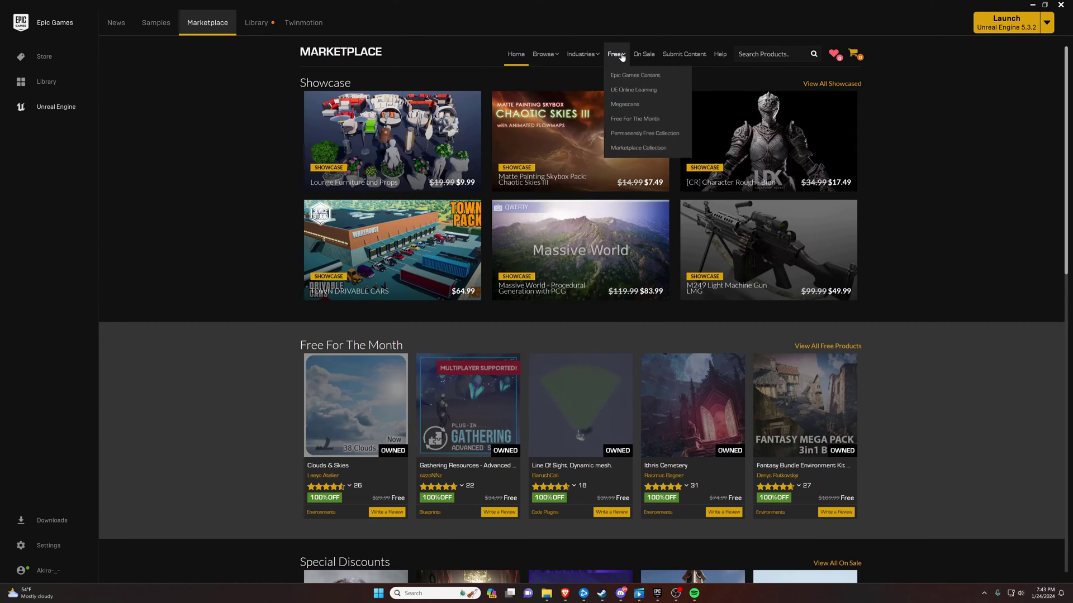
{"action": "left_click", "coordinate": [626, 119]}
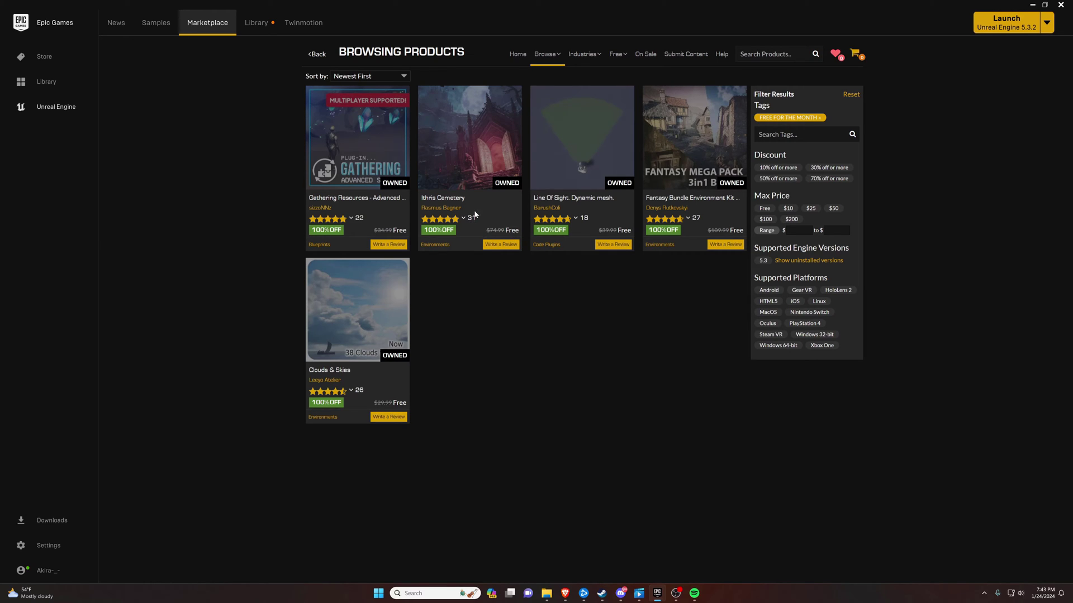
{"action": "mouse_move", "coordinate": [351, 218]}
{"action": "mouse_move", "coordinate": [358, 258]}
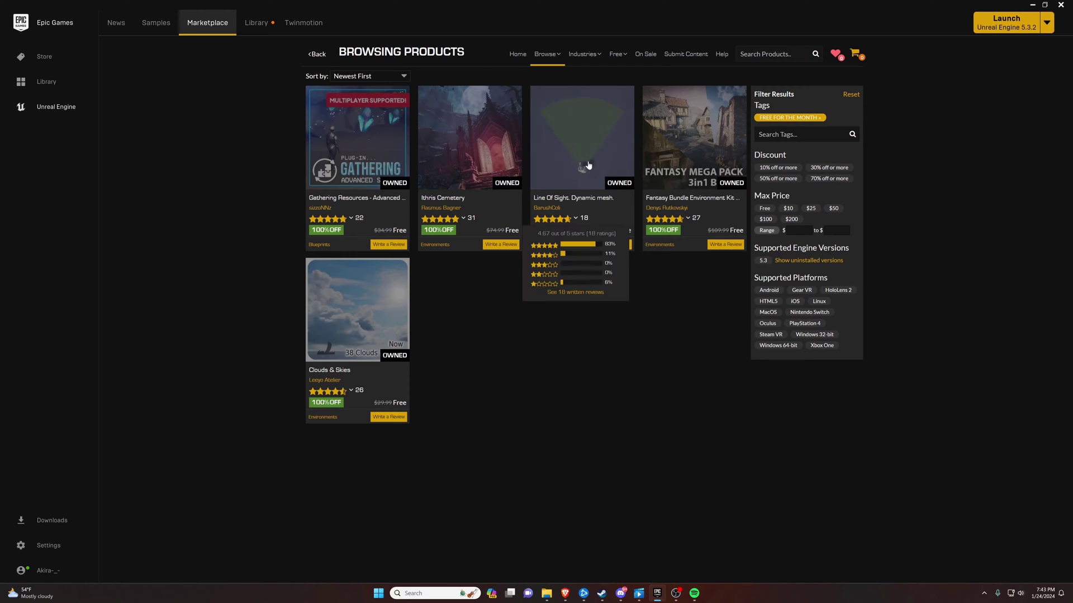
- Open the free Megascans collection and view the preview images of the Megascans Trees: Common Hazel pack
{"action": "mouse_move", "coordinate": [616, 53]}
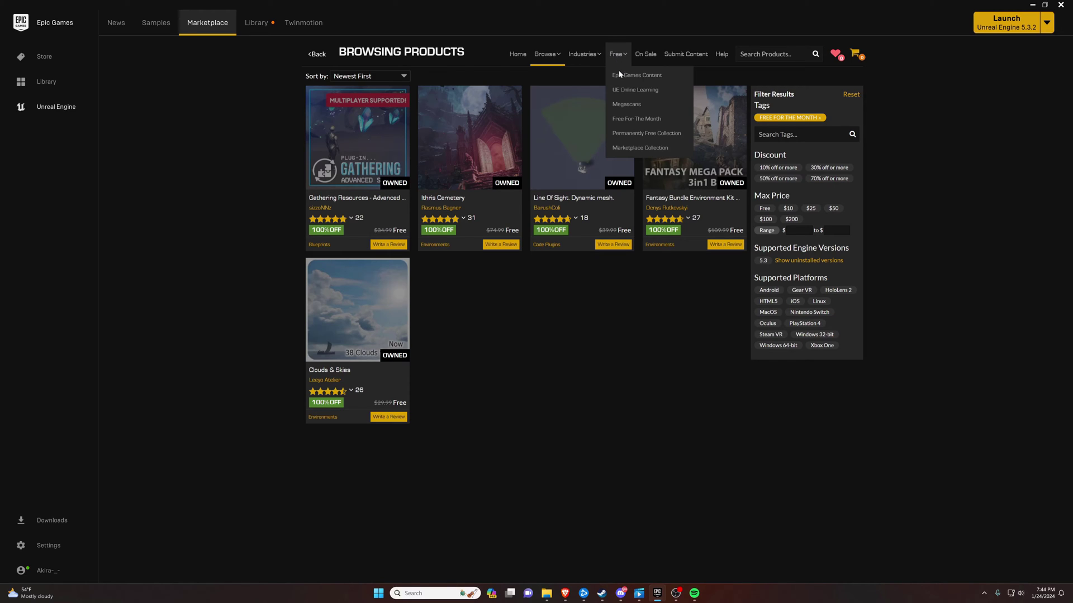
{"action": "left_click", "coordinate": [619, 105]}
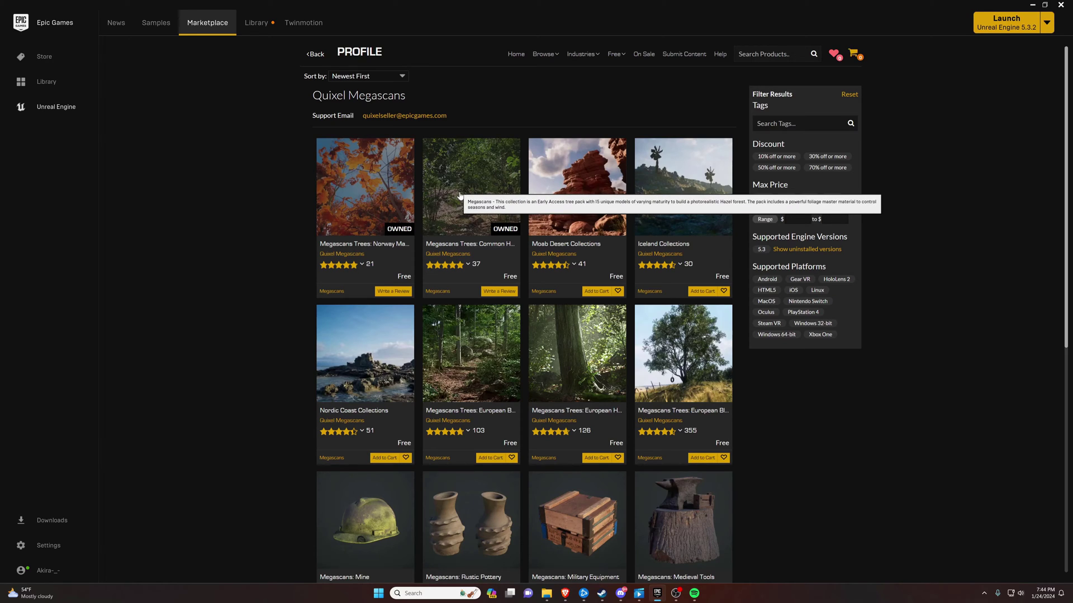
{"action": "left_click", "coordinate": [459, 196]}
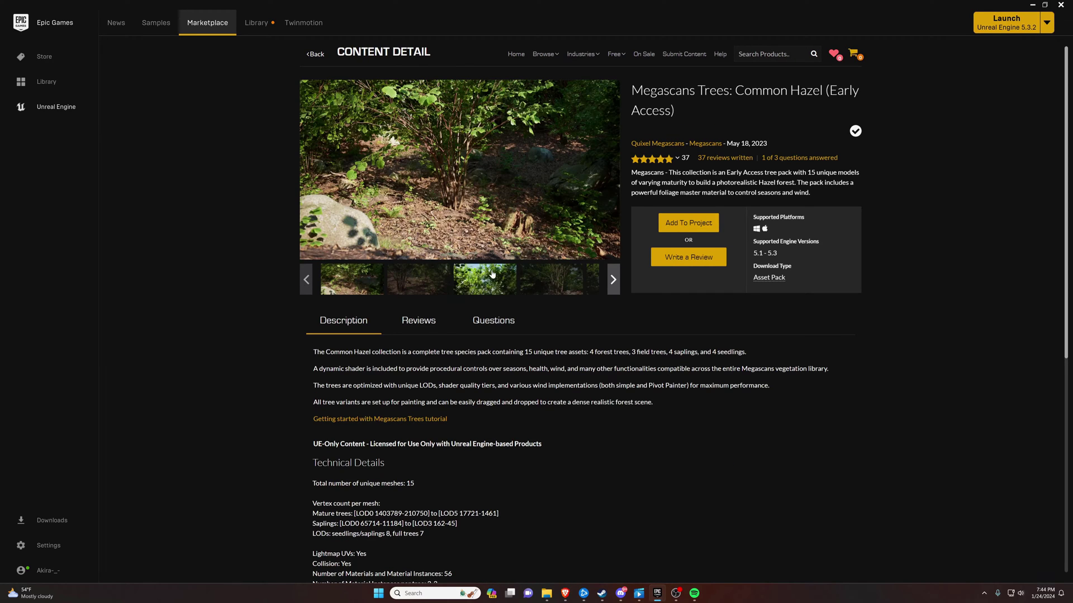
{"action": "left_click", "coordinate": [490, 274]}
{"action": "left_click", "coordinate": [546, 280]}
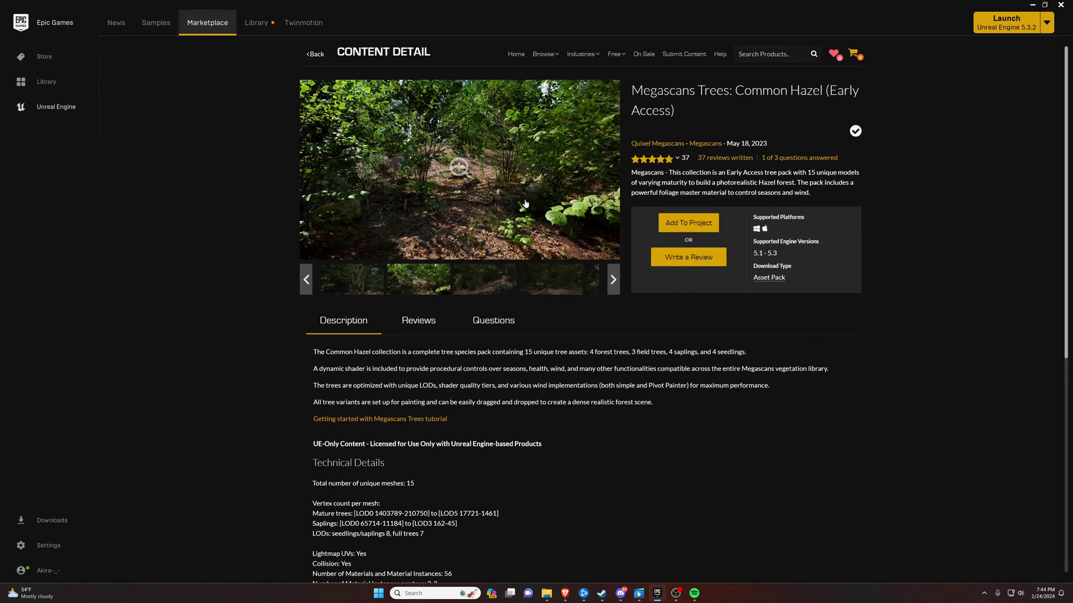
{"action": "scroll", "coordinate": [517, 200], "scroll_direction": "down", "scroll_amount": 3}
{"action": "scroll", "coordinate": [492, 194], "scroll_direction": "up", "scroll_amount": 3}
- Return to the free Megascans collection and browse through its asset packs
{"action": "left_click", "coordinate": [621, 106]}
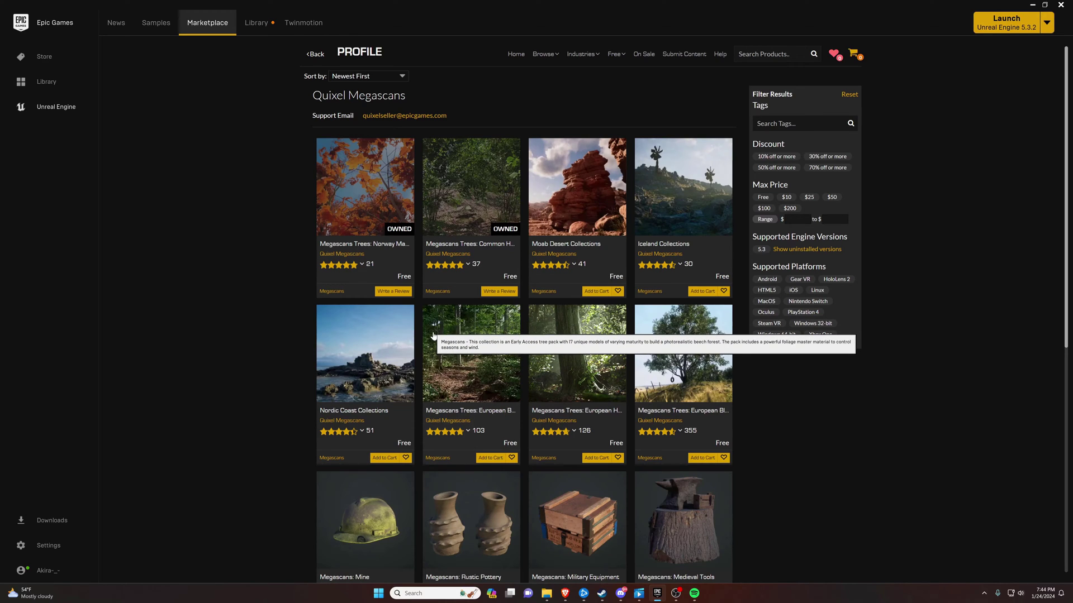
{"action": "scroll", "coordinate": [434, 336], "scroll_direction": "down", "scroll_amount": 7}
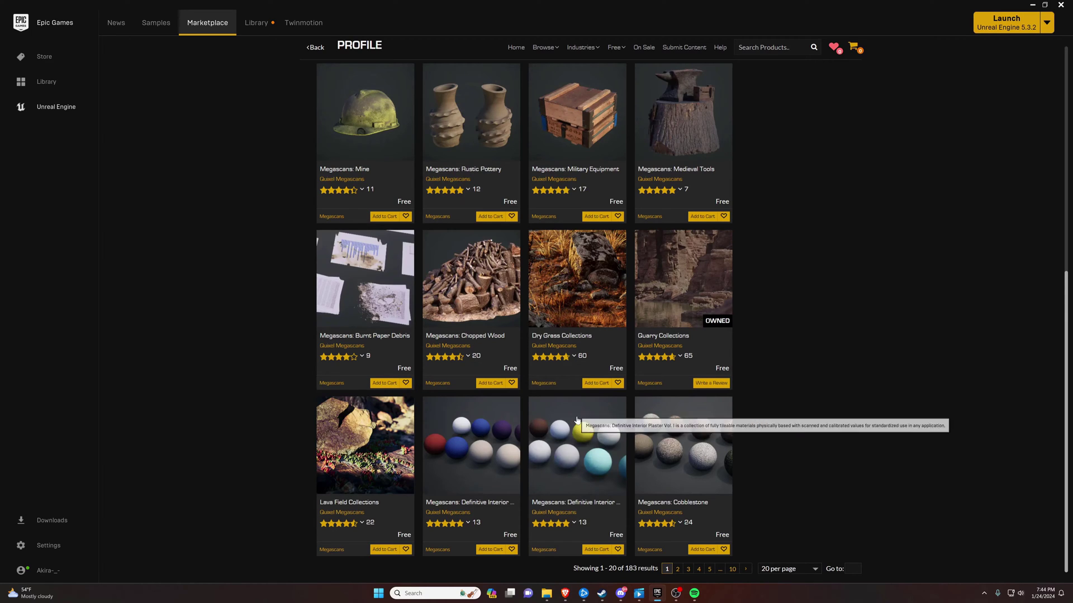
{"action": "scroll", "coordinate": [565, 413], "scroll_direction": "up", "scroll_amount": 5}
{"action": "scroll", "coordinate": [571, 420], "scroll_direction": "up", "scroll_amount": 3}
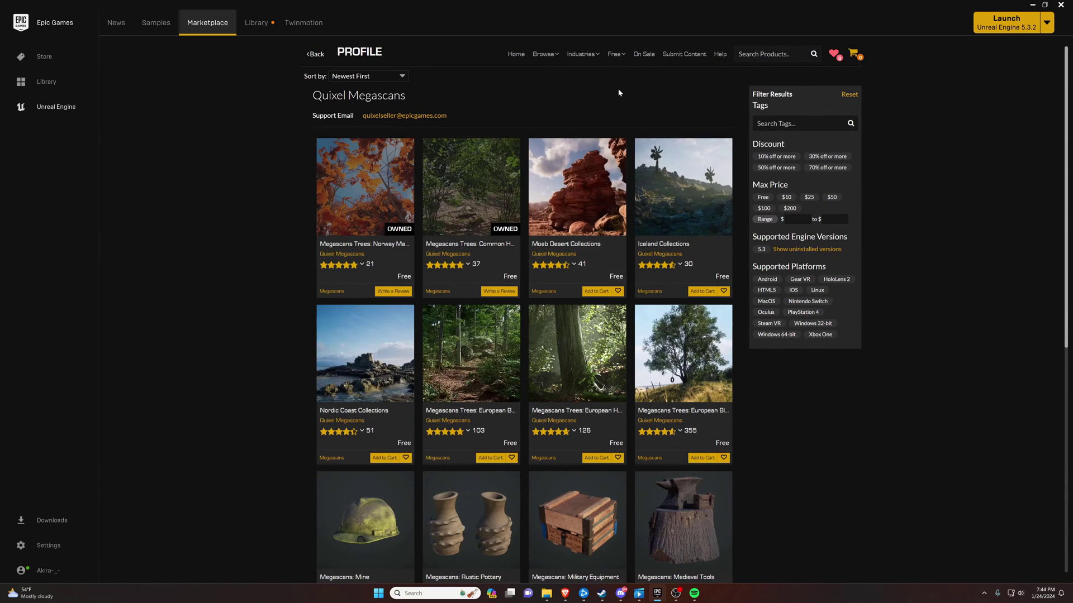
- Open the Permanently Free Collection, filter it to supported engine version 5.3 and browse the matching products
{"action": "mouse_move", "coordinate": [615, 63]}
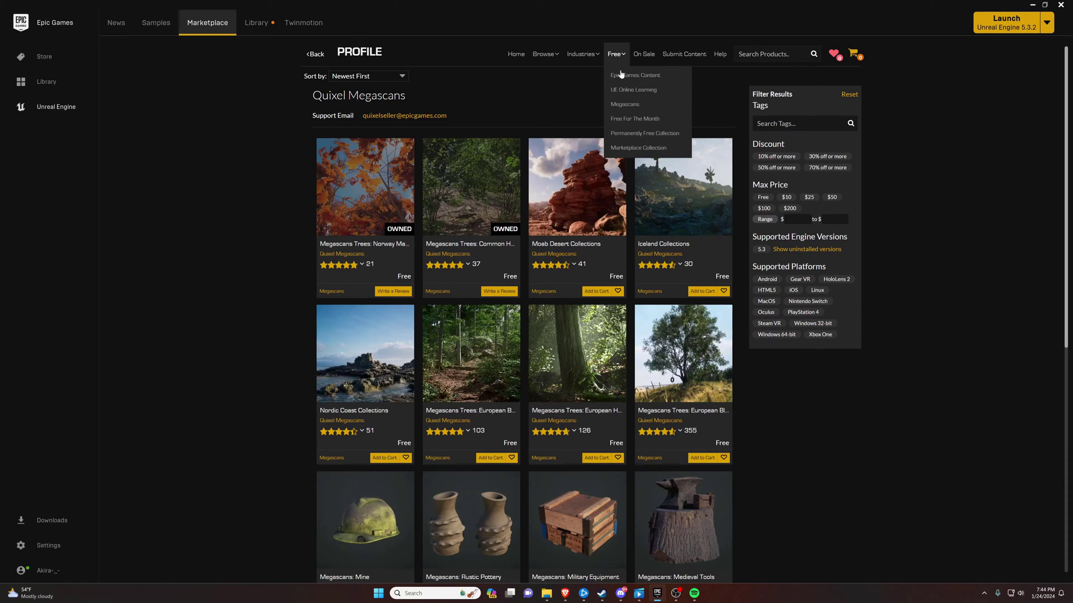
{"action": "left_click", "coordinate": [638, 136]}
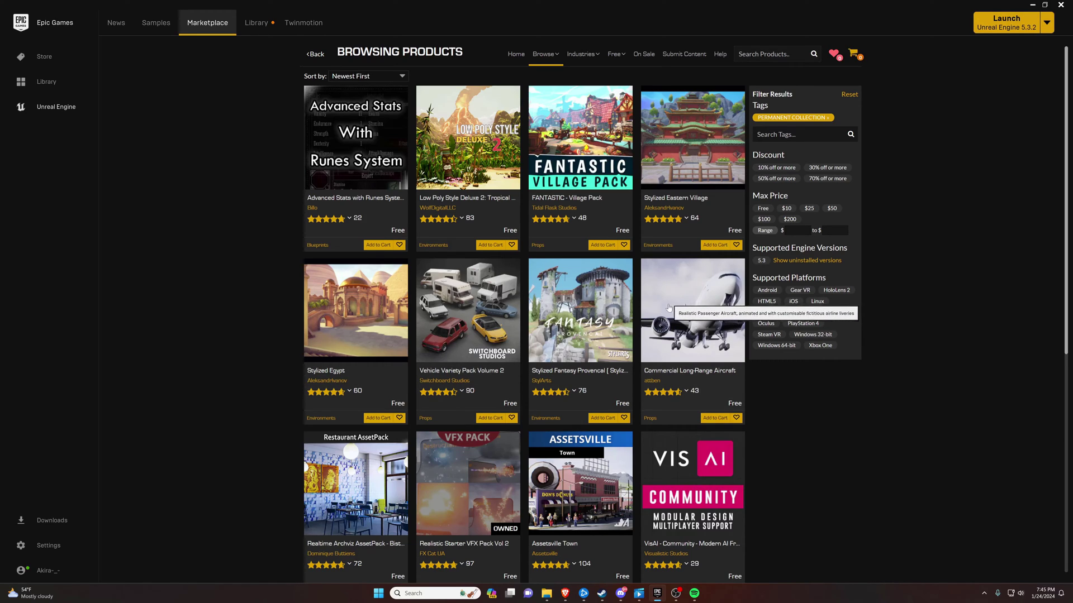
{"action": "scroll", "coordinate": [319, 288], "scroll_direction": "down", "scroll_amount": 2}
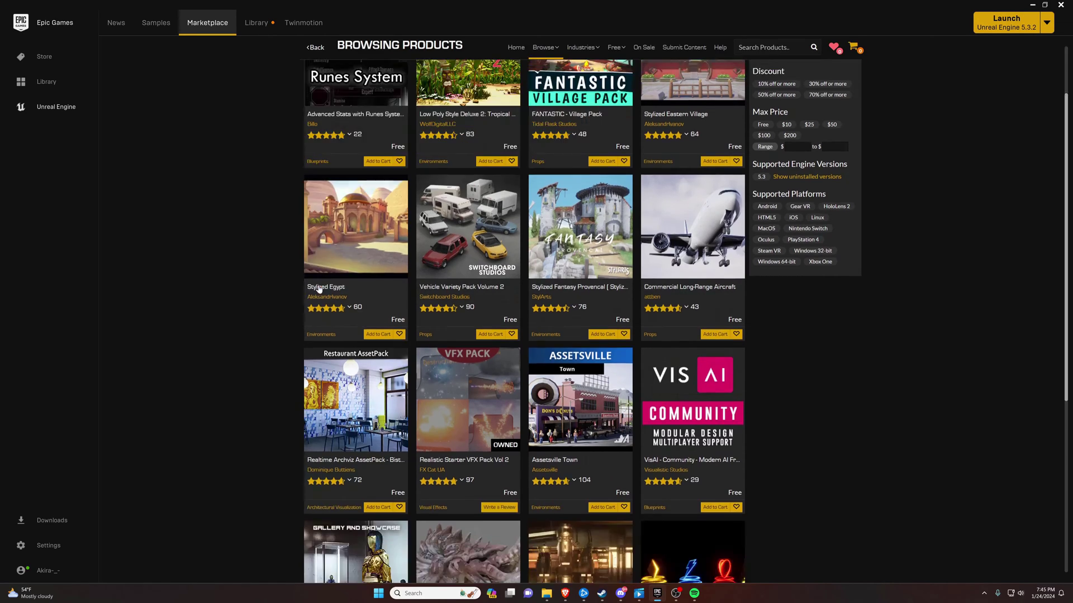
{"action": "scroll", "coordinate": [518, 296], "scroll_direction": "up", "scroll_amount": 3}
{"action": "left_click", "coordinate": [762, 260]}
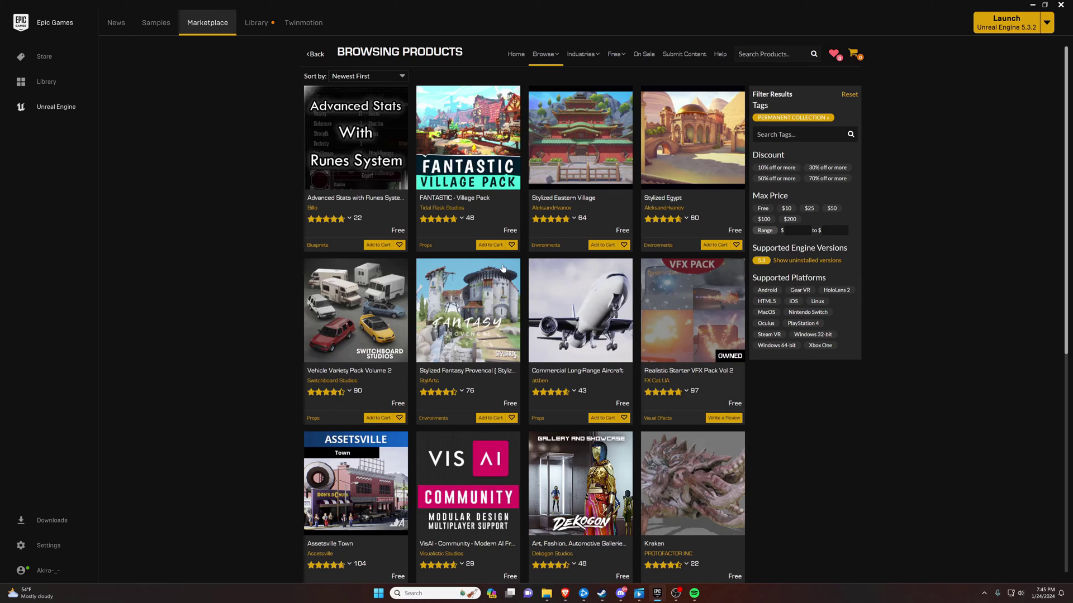
{"action": "scroll", "coordinate": [246, 284], "scroll_direction": "down", "scroll_amount": 2}
{"action": "scroll", "coordinate": [246, 283], "scroll_direction": "down", "scroll_amount": 3}
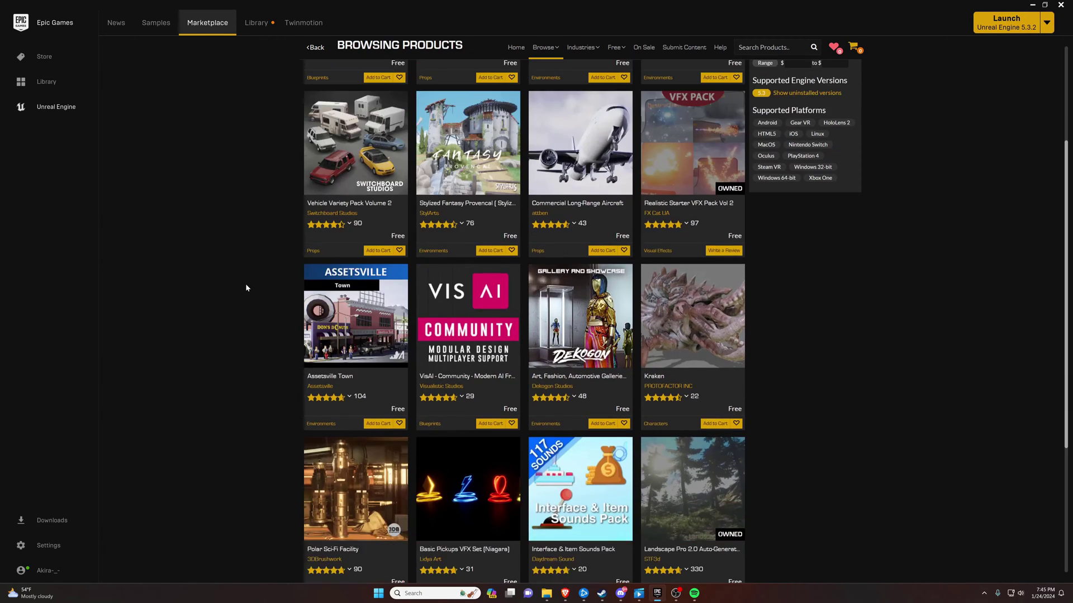
{"action": "scroll", "coordinate": [245, 284], "scroll_direction": "down", "scroll_amount": 2}
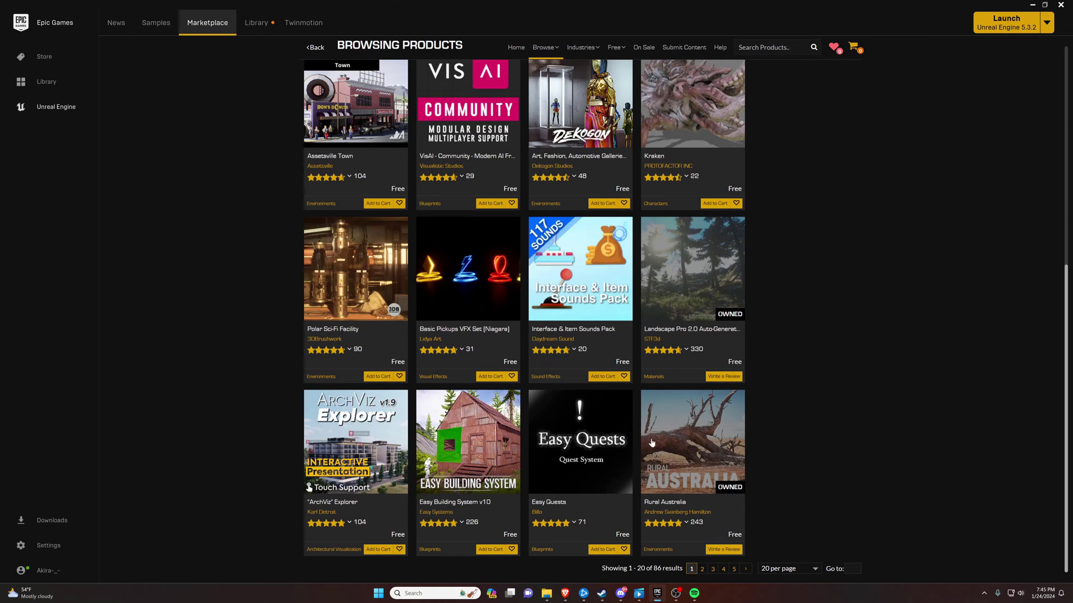
- Open the Rural Australia product page and go through its preview images
{"action": "left_click", "coordinate": [695, 427]}
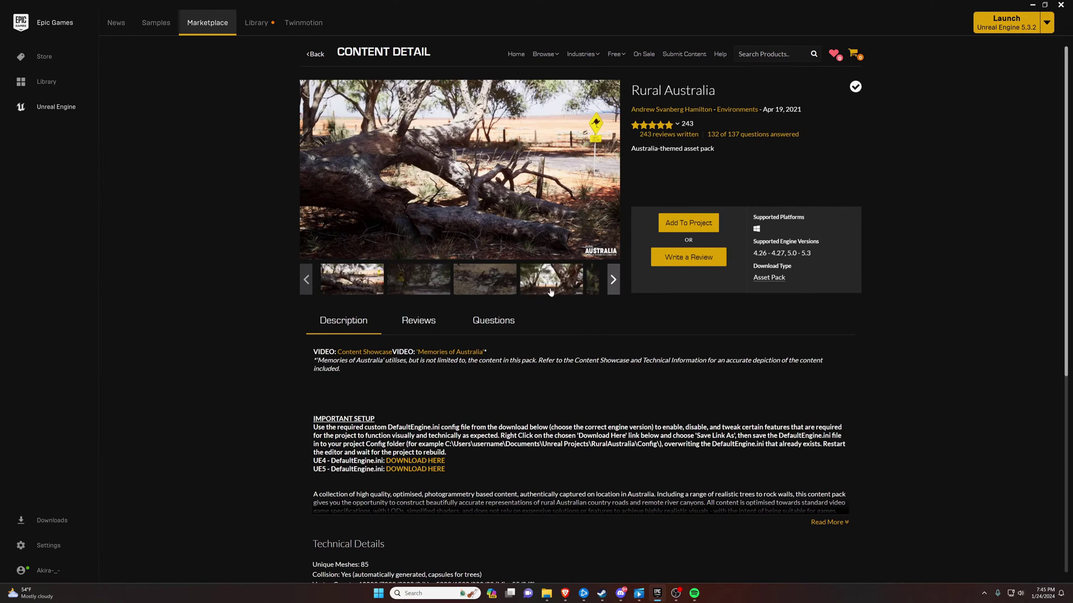
{"action": "left_click", "coordinate": [402, 282]}
{"action": "left_click", "coordinate": [482, 285]}
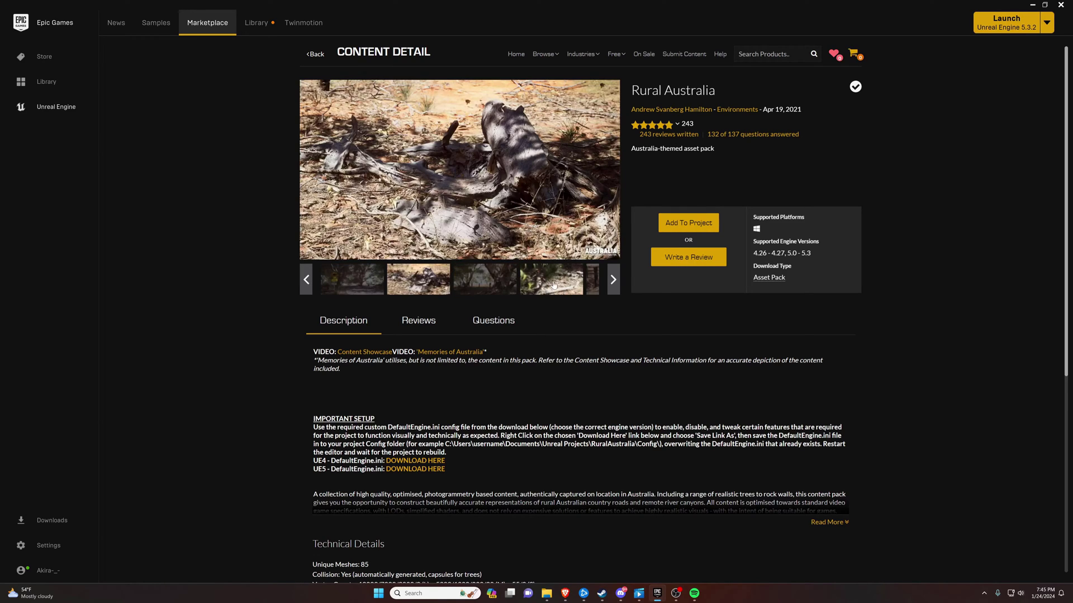
{"action": "left_click", "coordinate": [550, 286]}
{"action": "left_click", "coordinate": [572, 289]}
{"action": "left_click", "coordinate": [551, 289]}
{"action": "left_click", "coordinate": [526, 289]}
{"action": "left_click", "coordinate": [524, 288]}
{"action": "left_click", "coordinate": [494, 286]}
{"action": "left_click", "coordinate": [489, 284]}
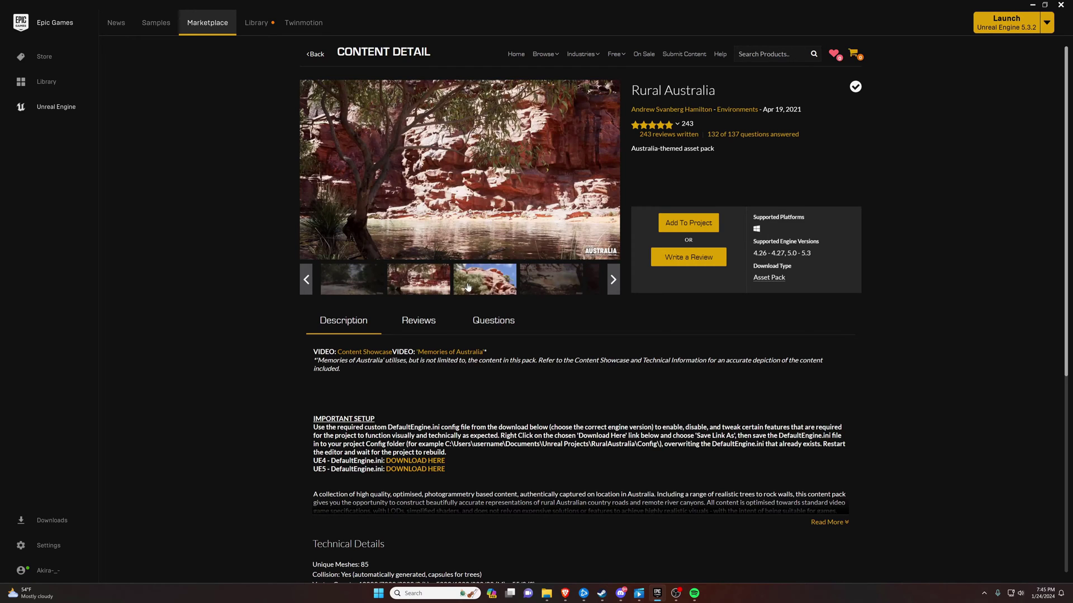
- View the Rural Australia river and red cliff preview images at full size, closing each enlargement
{"action": "left_click", "coordinate": [453, 235]}
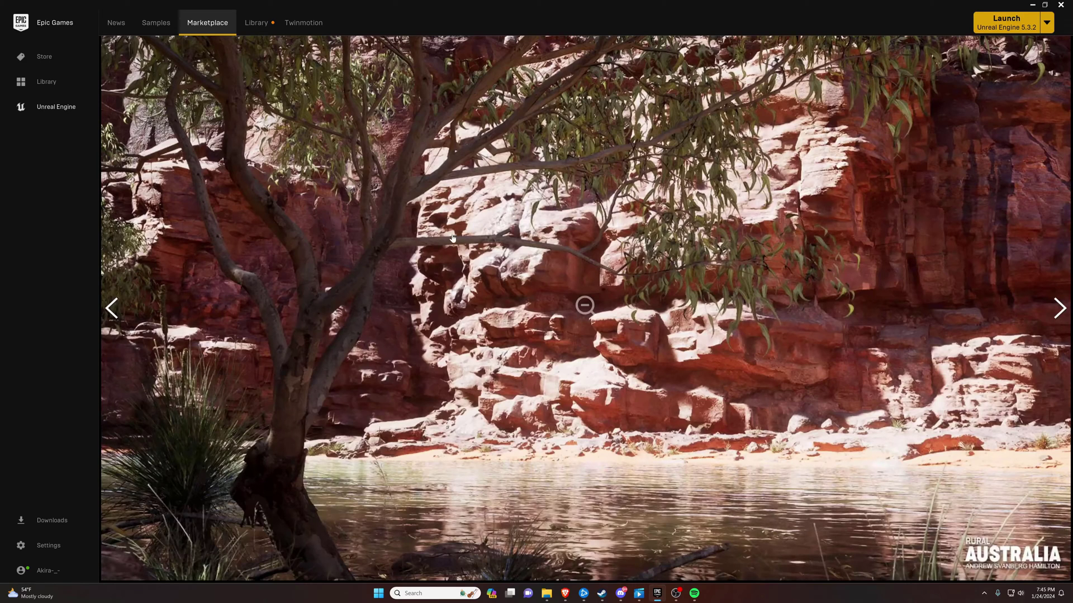
{"action": "left_click", "coordinate": [527, 461]}
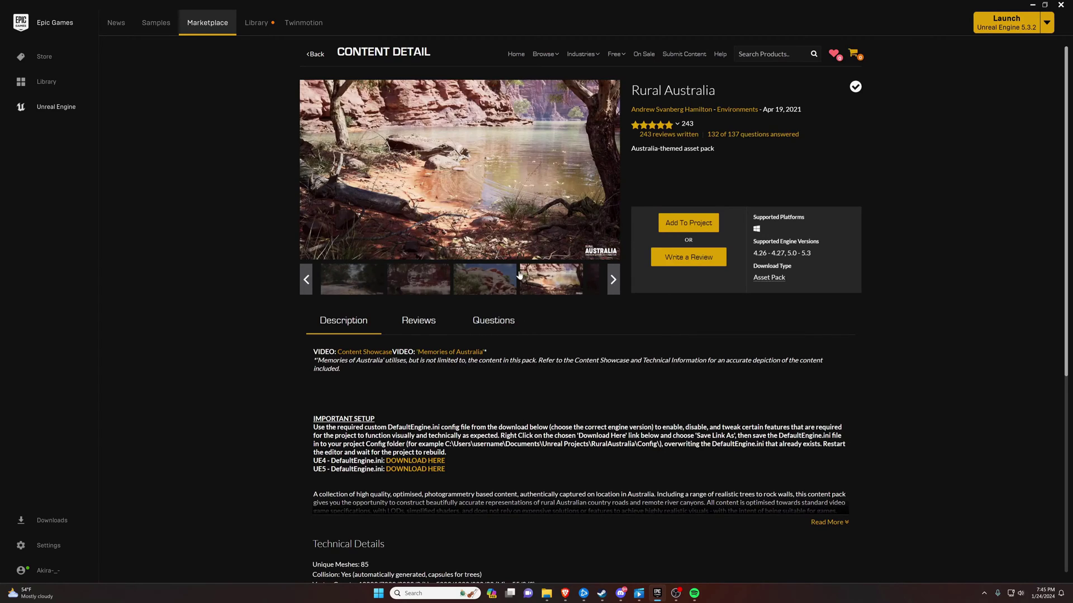
{"action": "left_click", "coordinate": [491, 159]}
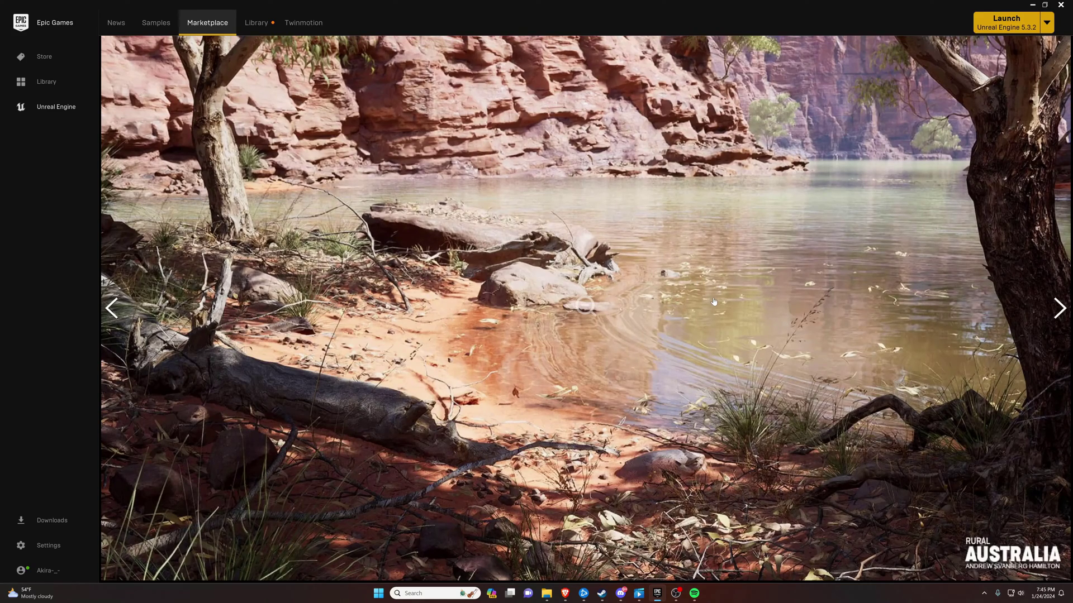
{"action": "left_click", "coordinate": [744, 309]}
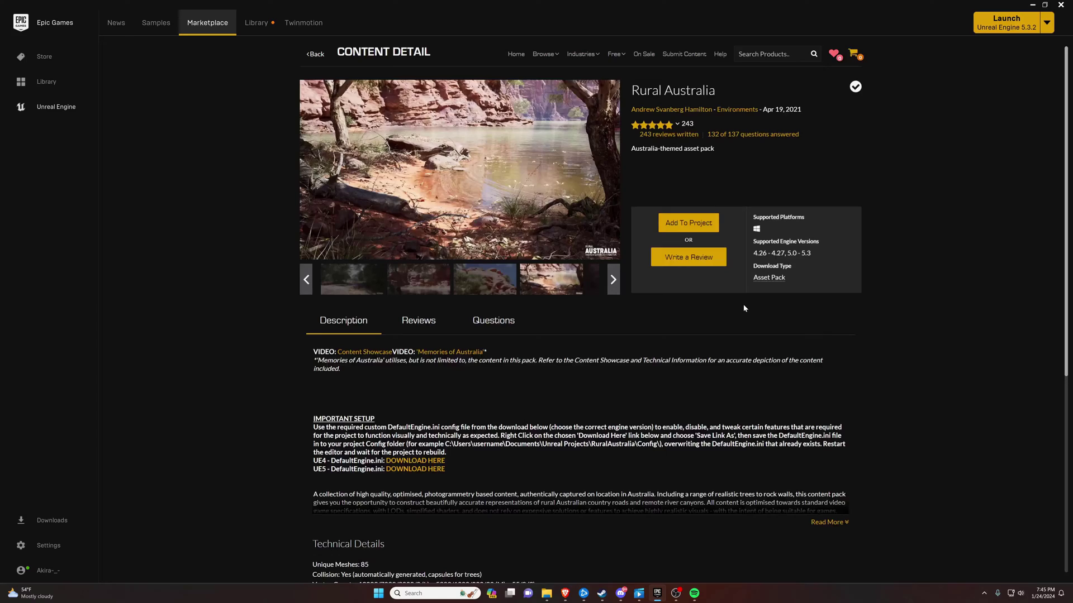
{"action": "left_click", "coordinate": [511, 183]}
{"action": "left_click", "coordinate": [526, 191]}
- Go back to the free Megascans collection from the Rural Australia page
{"action": "mouse_move", "coordinate": [612, 54]}
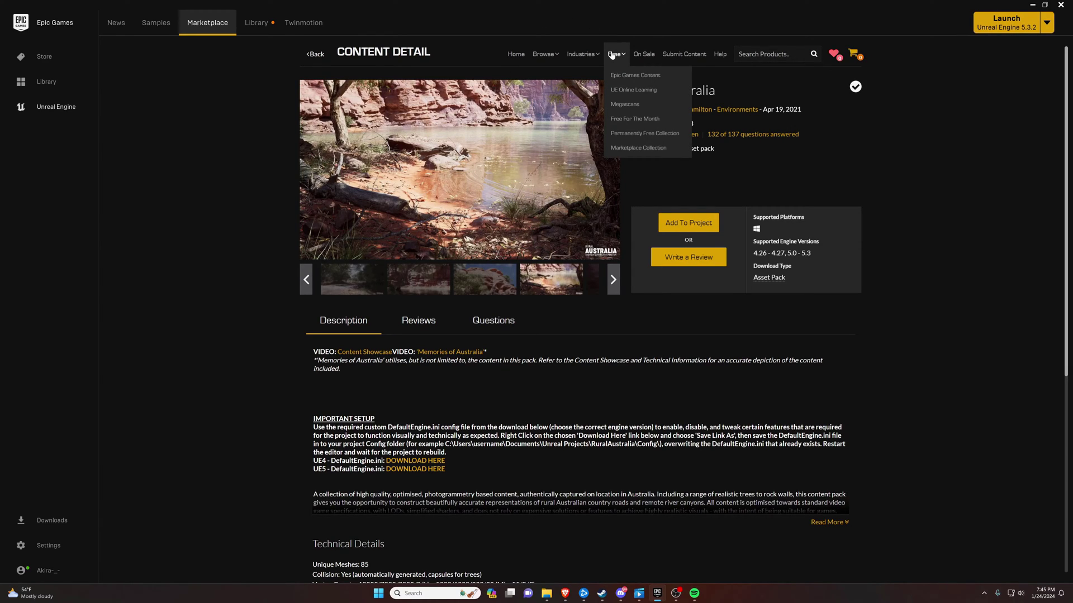
{"action": "left_click", "coordinate": [629, 106]}
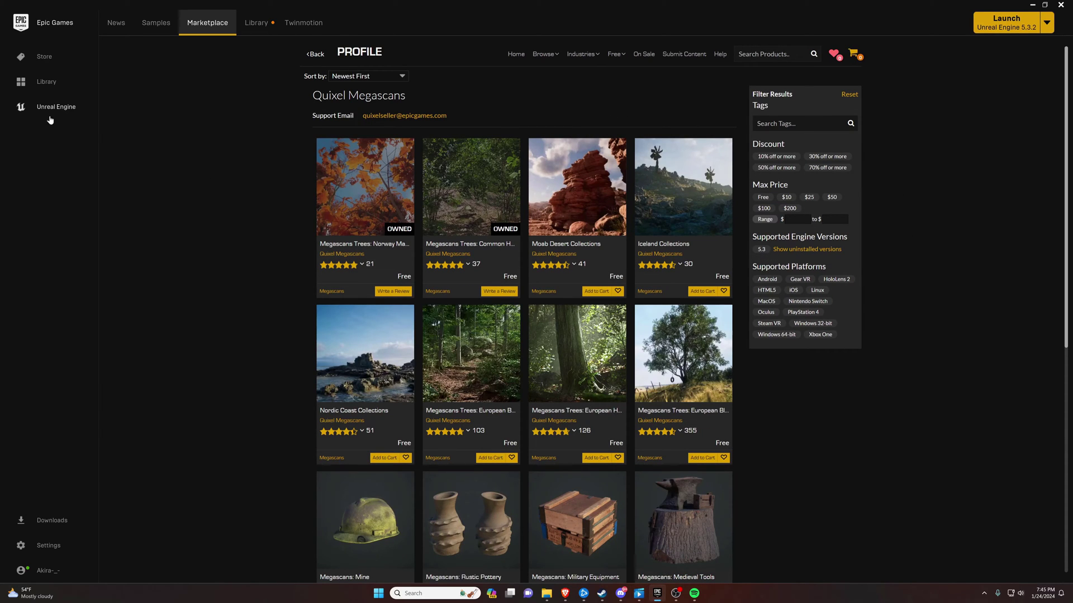
- Launch Unreal Engine 5.3.2 with the YouTubeOne project and view the ThirdPersonMap level from outside its walls
{"action": "left_click", "coordinate": [1002, 25]}
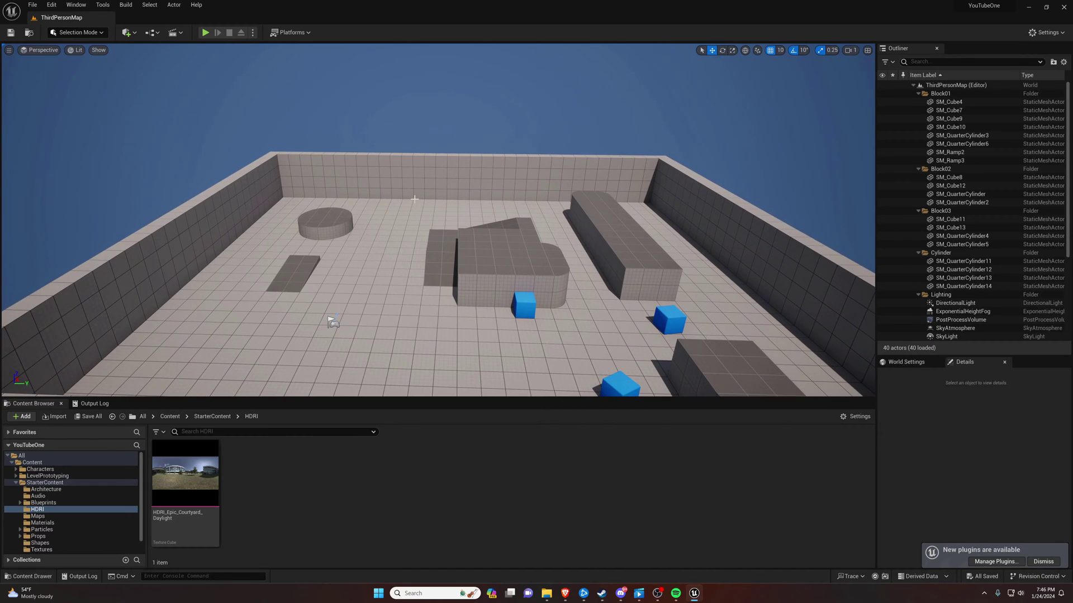
{"action": "mouse_move", "coordinate": [415, 199]}
{"action": "right_mouse_down"}
{"action": "mouse_move", "coordinate": [369, 229]}
{"action": "mouse_move", "coordinate": [536, 223]}
{"action": "mouse_move", "coordinate": [408, 215]}
{"action": "mouse_move", "coordinate": [503, 240]}
{"action": "mouse_move", "coordinate": [336, 252]}
{"action": "mouse_move", "coordinate": [442, 218]}
{"action": "mouse_move", "coordinate": [397, 215]}
{"action": "mouse_move", "coordinate": [502, 151]}
{"action": "mouse_move", "coordinate": [391, 224]}
{"action": "mouse_move", "coordinate": [399, 195]}
{"action": "right_mouse_up"}
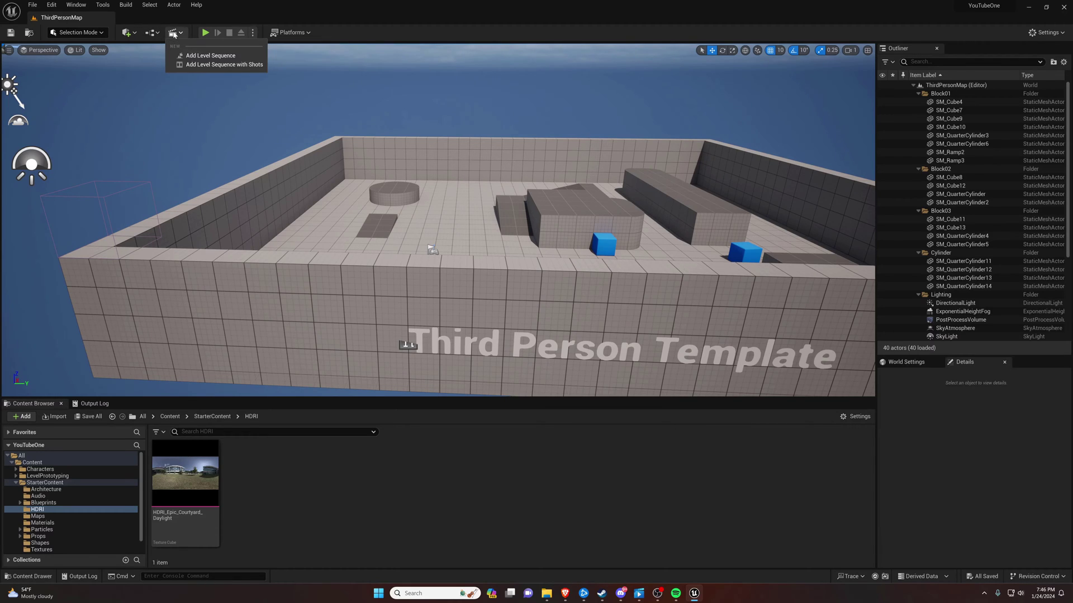
- Look for Quixel Bridge among the content options and check in the plugin list whether the Bridge plugin is enabled
{"action": "left_click", "coordinate": [157, 31]}
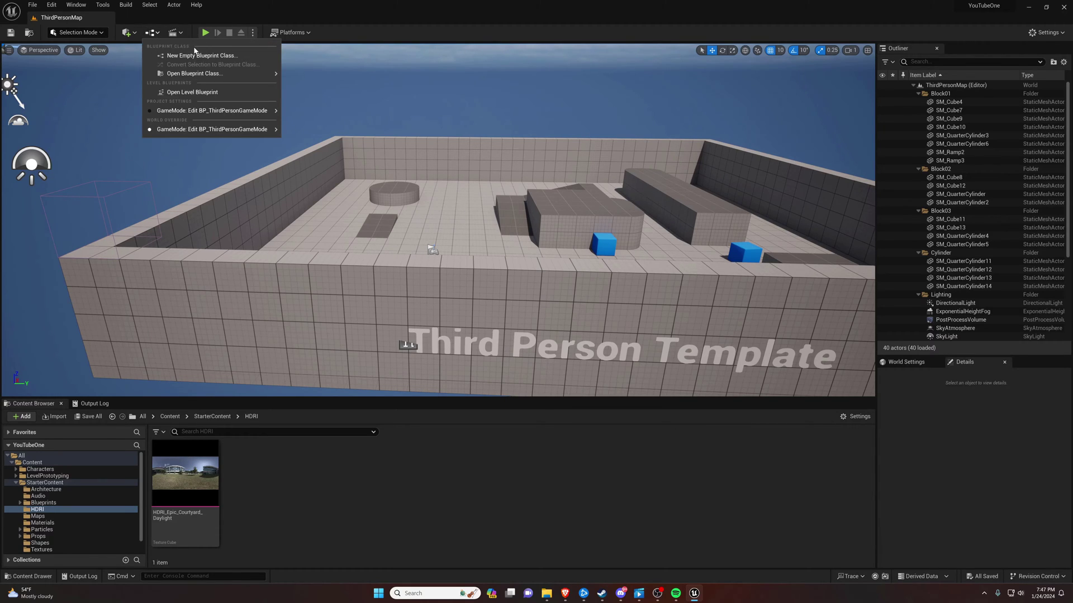
{"action": "left_click", "coordinate": [128, 32]}
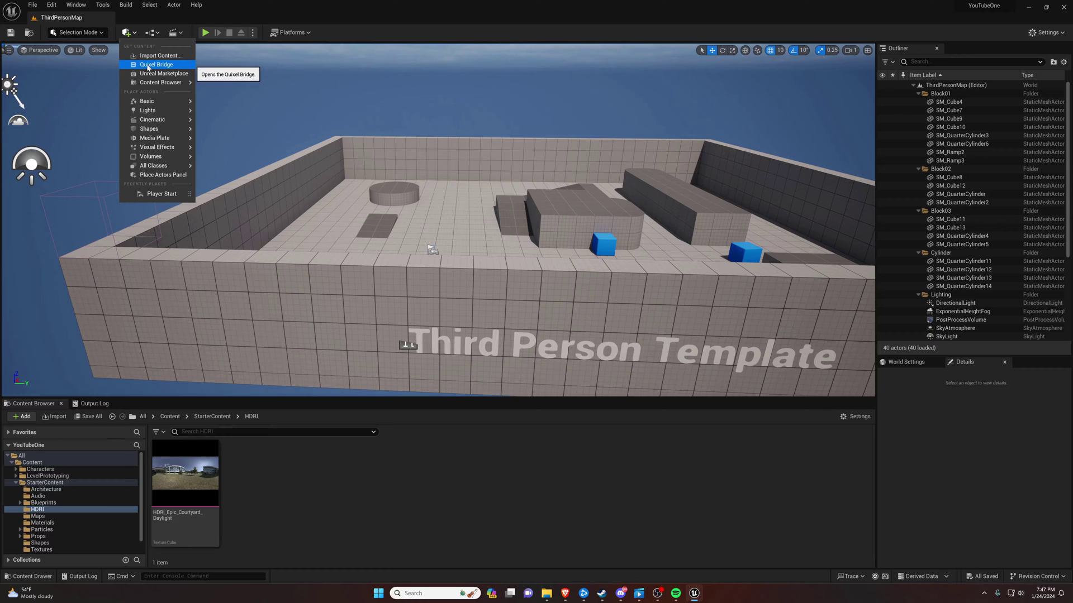
{"action": "left_click", "coordinate": [53, 7]}
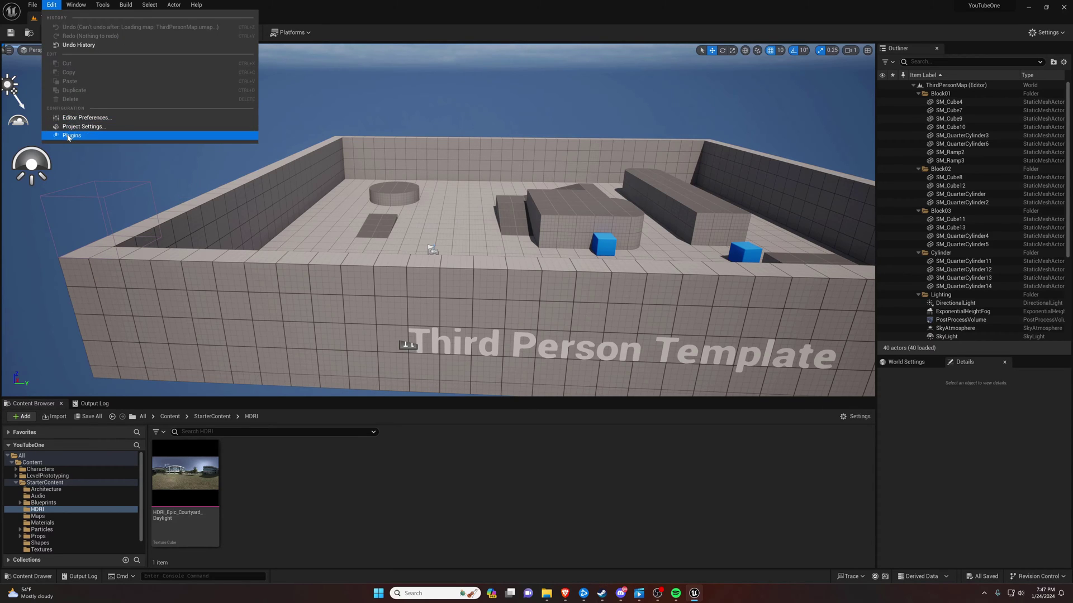
{"action": "left_click", "coordinate": [71, 136]}
{"action": "type", "text": "bridge"}
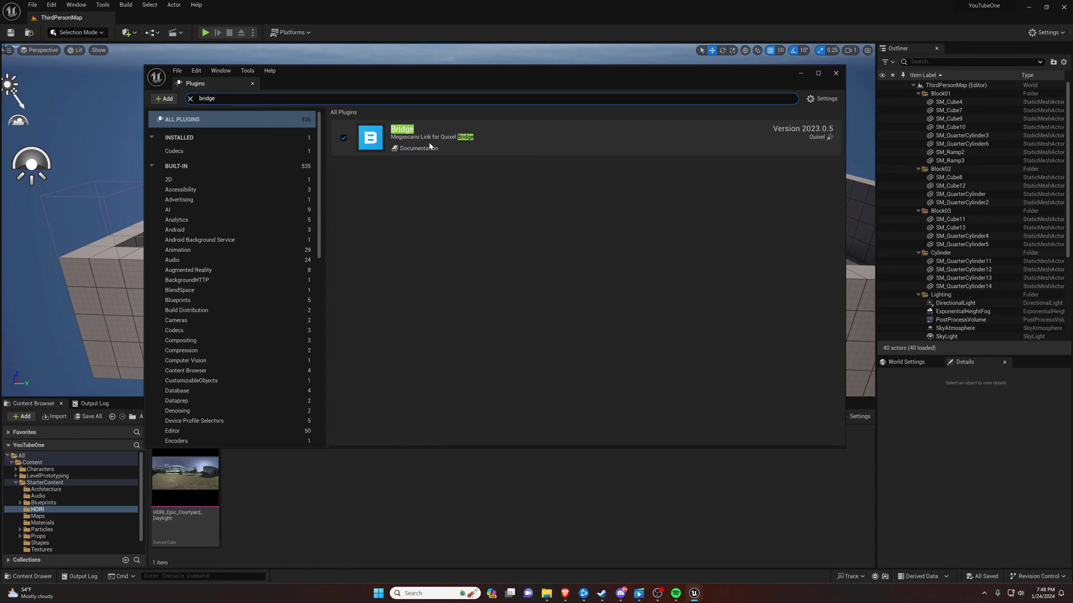
{"action": "left_click", "coordinate": [836, 73]}
- Open Quixel Bridge from the project's add-content options, maximize its window and look over the home page
{"action": "left_click", "coordinate": [128, 32]}
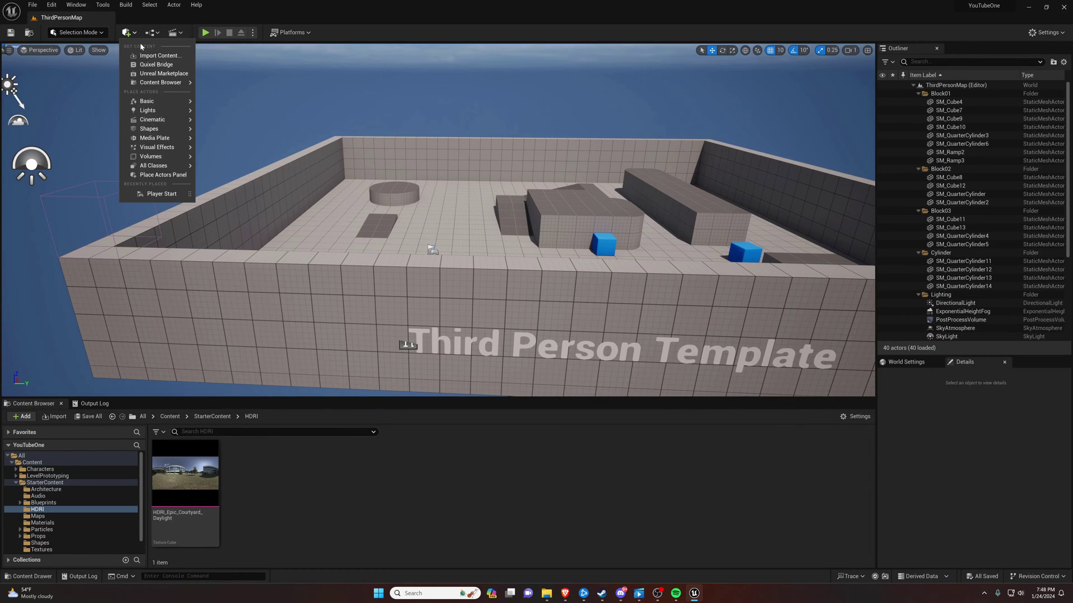
{"action": "left_click", "coordinate": [161, 65]}
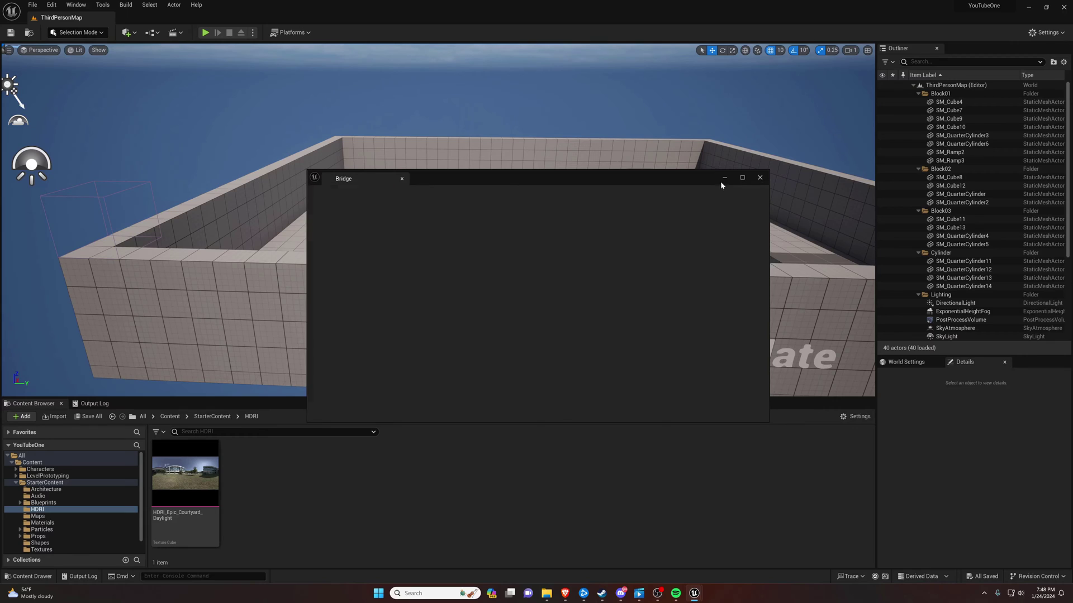
{"action": "left_click", "coordinate": [742, 178]}
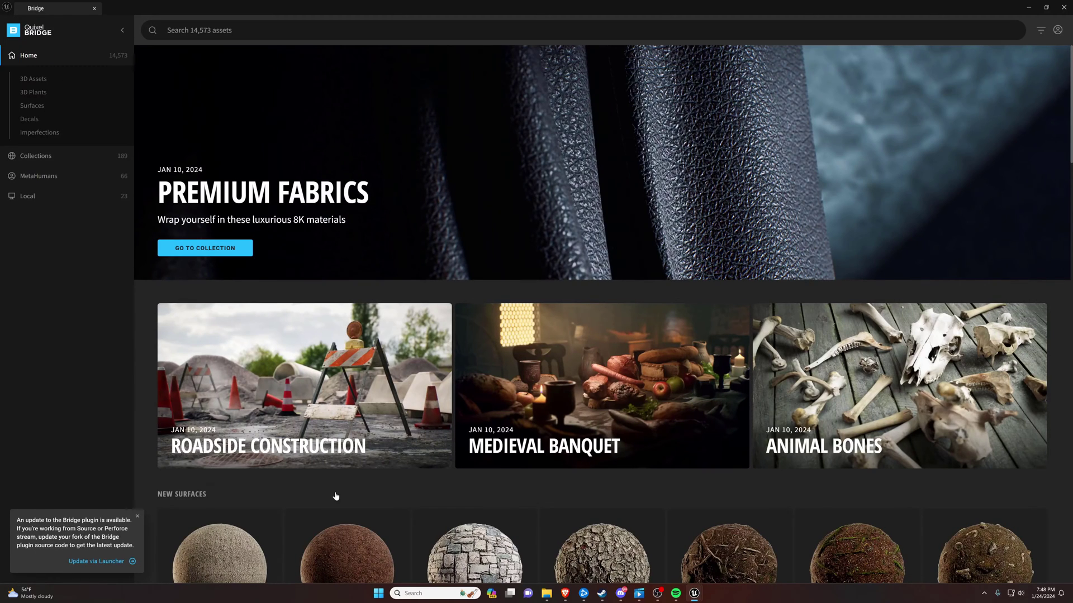
{"action": "scroll", "coordinate": [327, 279], "scroll_direction": "down", "scroll_amount": 3}
{"action": "scroll", "coordinate": [327, 278], "scroll_direction": "up", "scroll_amount": 1}
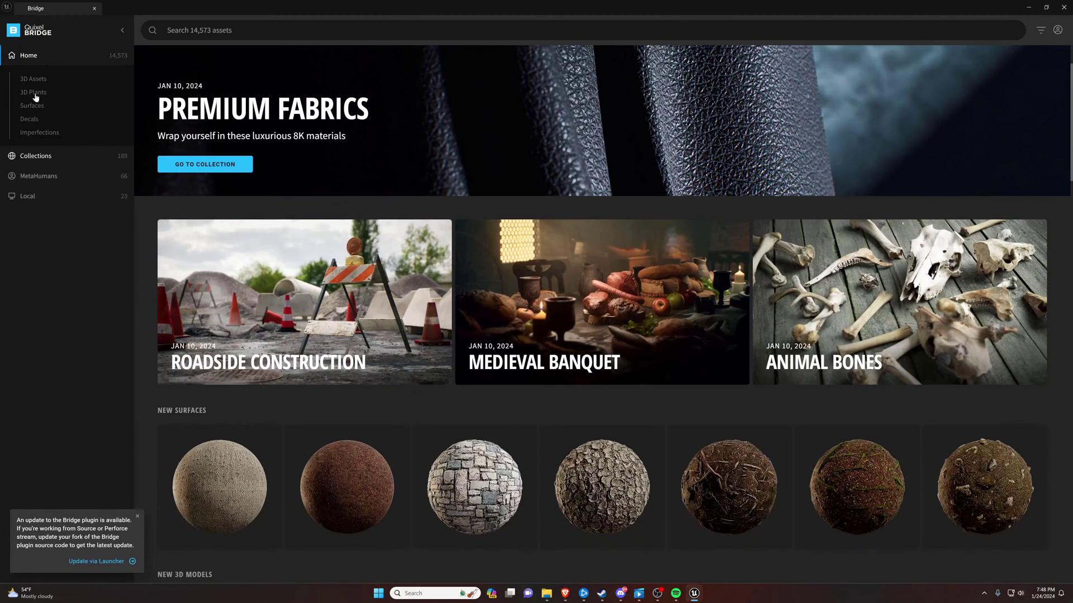
- Browse the 3D Assets, 3D Plants and Surfaces categories of the Bridge library
{"action": "left_click", "coordinate": [36, 79]}
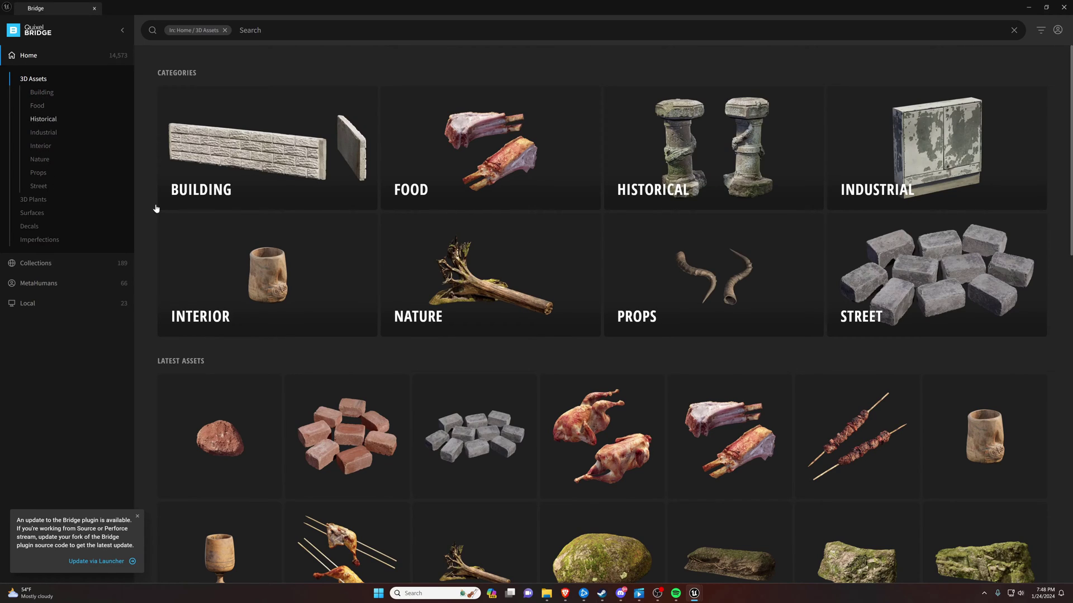
{"action": "scroll", "coordinate": [503, 244], "scroll_direction": "down", "scroll_amount": 3}
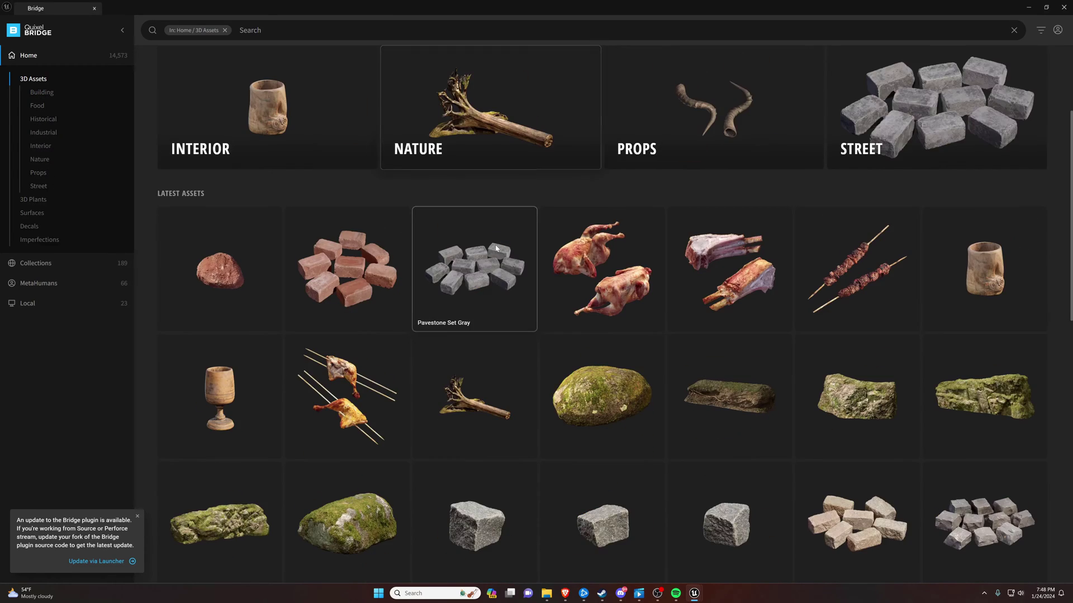
{"action": "scroll", "coordinate": [431, 246], "scroll_direction": "down", "scroll_amount": 2}
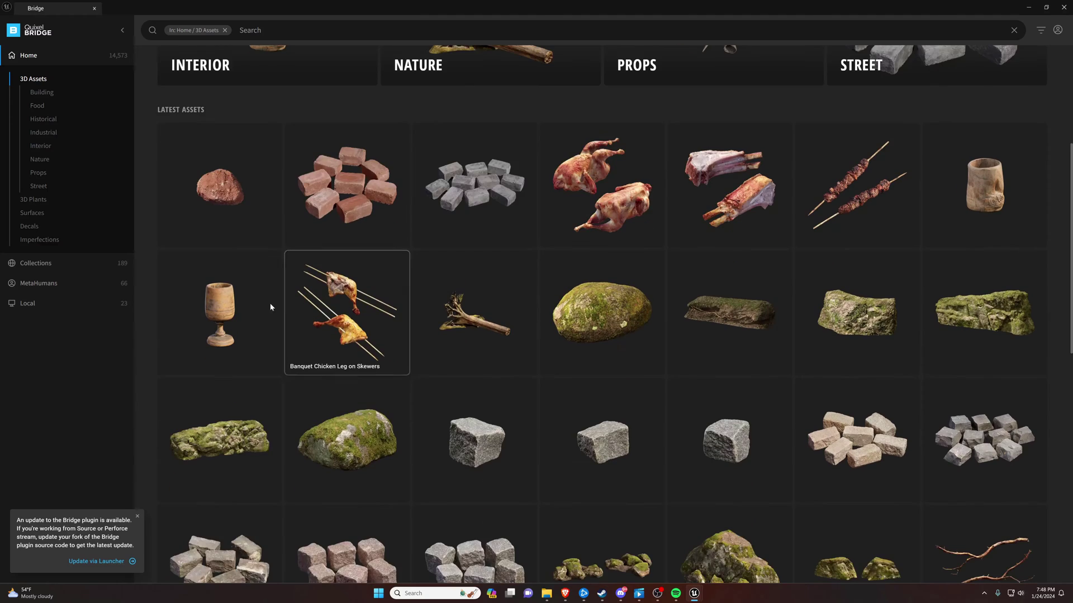
{"action": "left_click", "coordinate": [35, 200]}
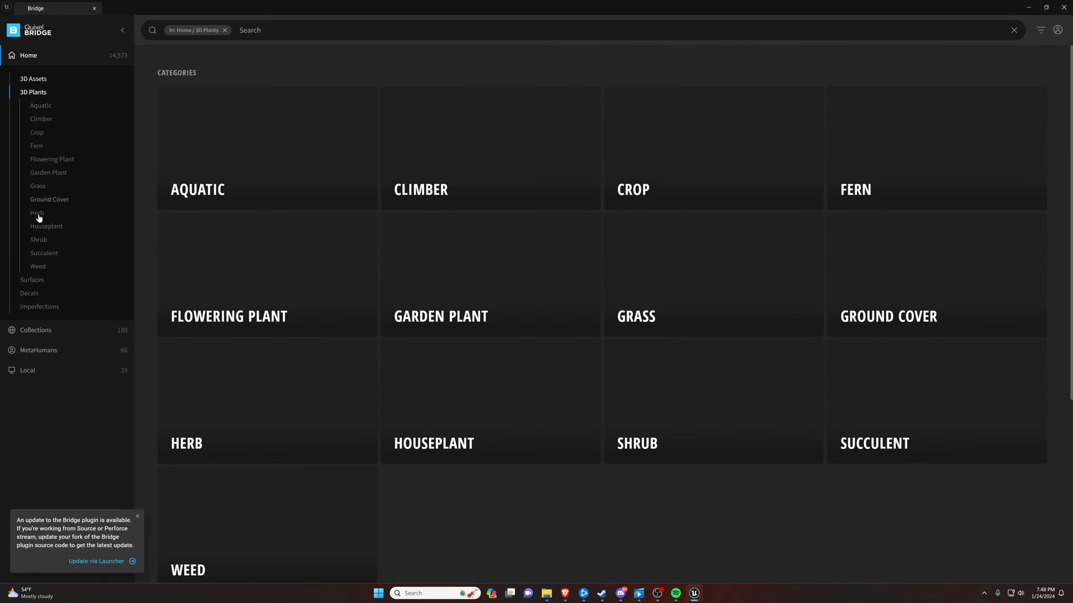
{"action": "left_click", "coordinate": [34, 281]}
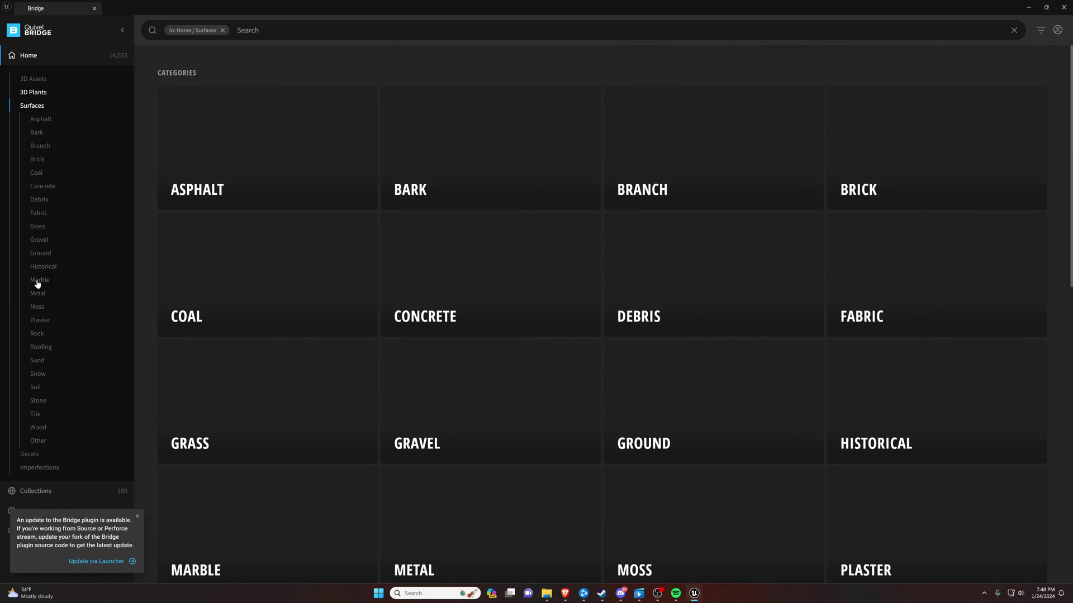
- Select the patchy Dried Grass surface in the Grass category and set its download quality to Highest Quality
{"action": "left_click", "coordinate": [42, 231]}
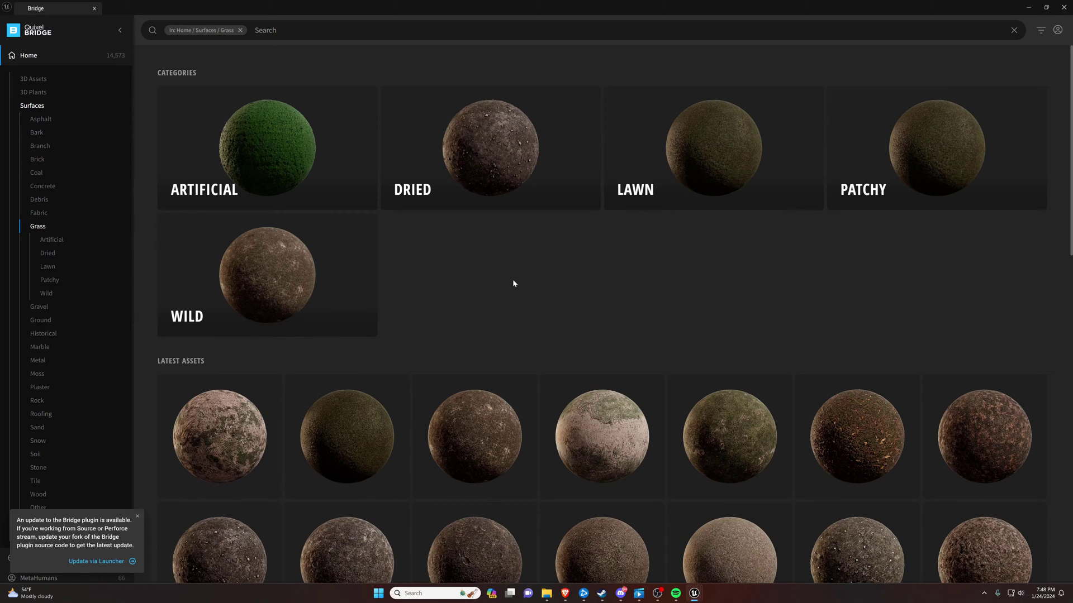
{"action": "scroll", "coordinate": [504, 363], "scroll_direction": "down", "scroll_amount": 2}
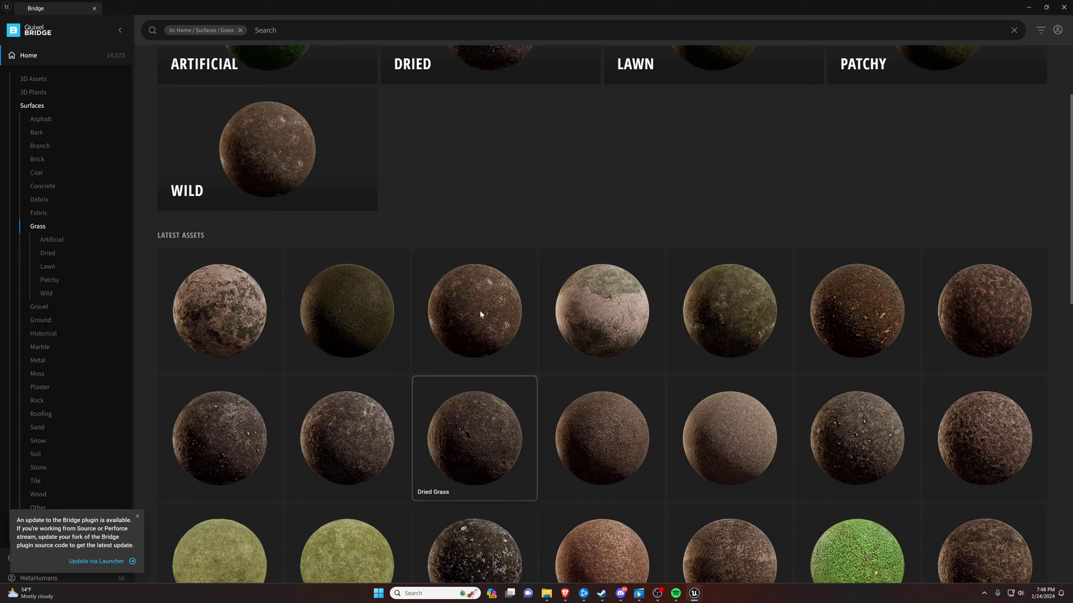
{"action": "left_click", "coordinate": [477, 312]}
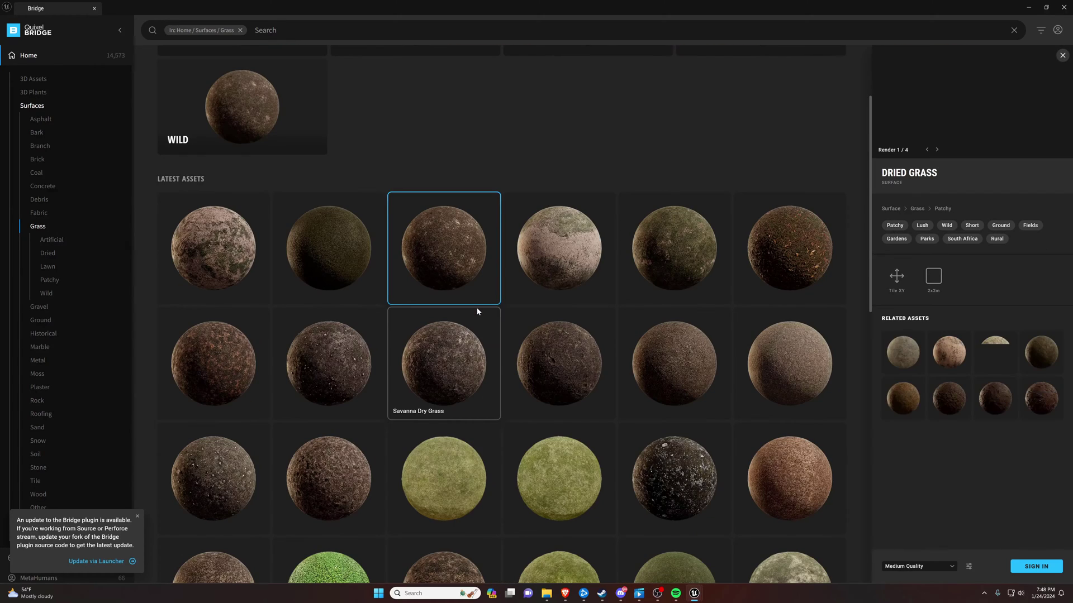
{"action": "left_click", "coordinate": [952, 566]}
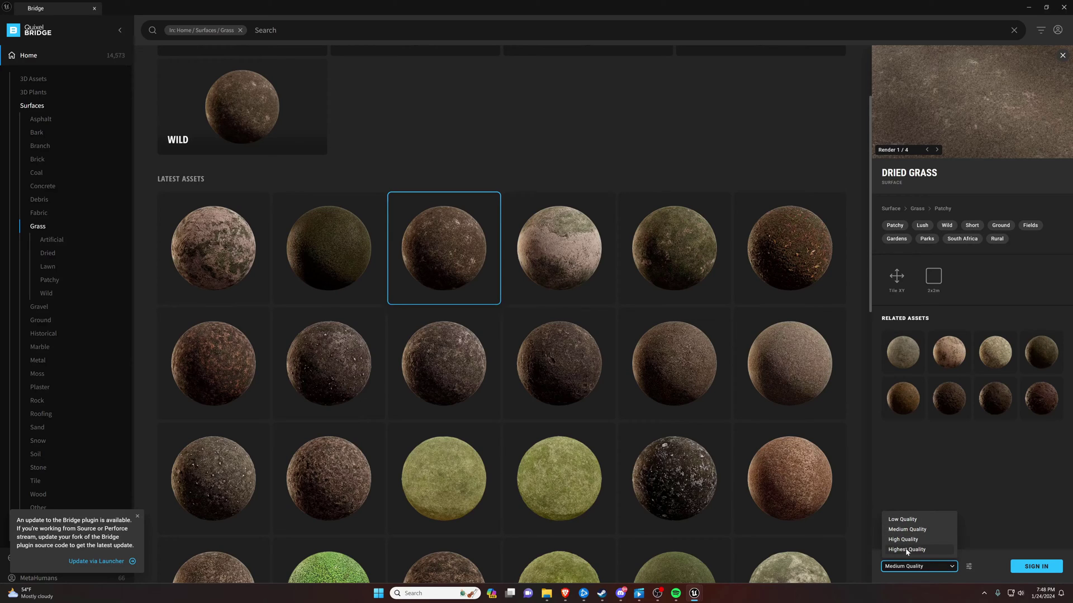
{"action": "left_click", "coordinate": [927, 550]}
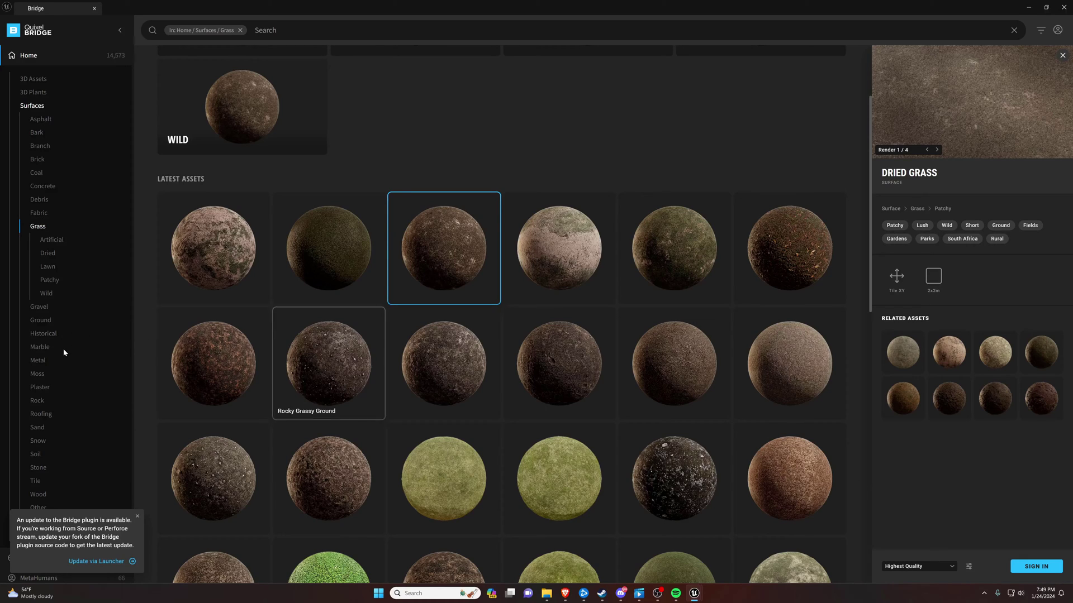
- Dismiss the Bridge plugin update notice and view the Aoi preset among the MetaHumans
{"action": "scroll", "coordinate": [58, 353], "scroll_direction": "down", "scroll_amount": 1}
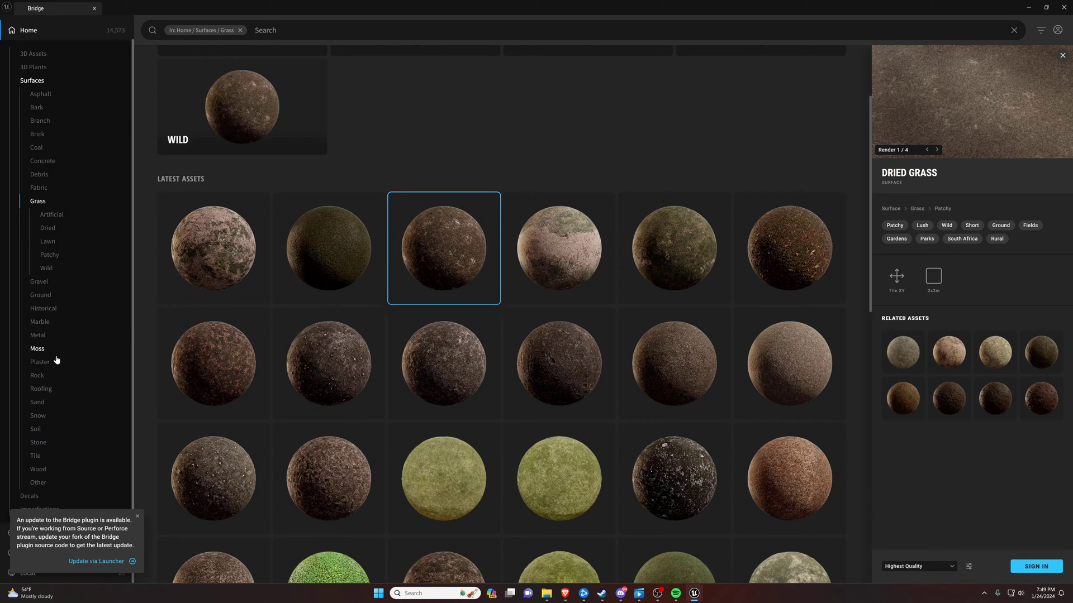
{"action": "left_click", "coordinate": [137, 518]}
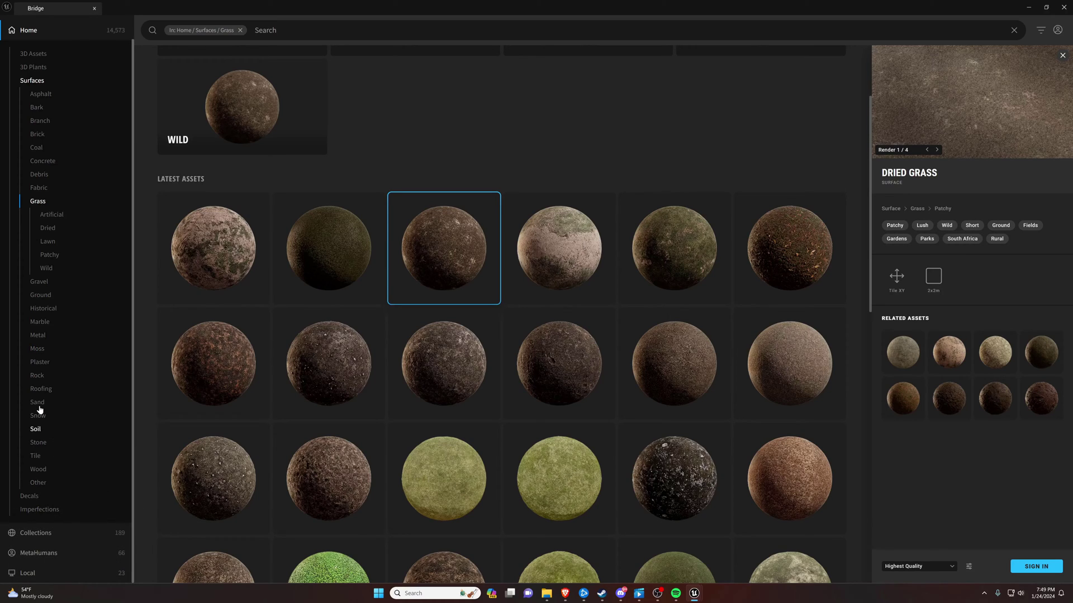
{"action": "scroll", "coordinate": [37, 410], "scroll_direction": "up", "scroll_amount": 1}
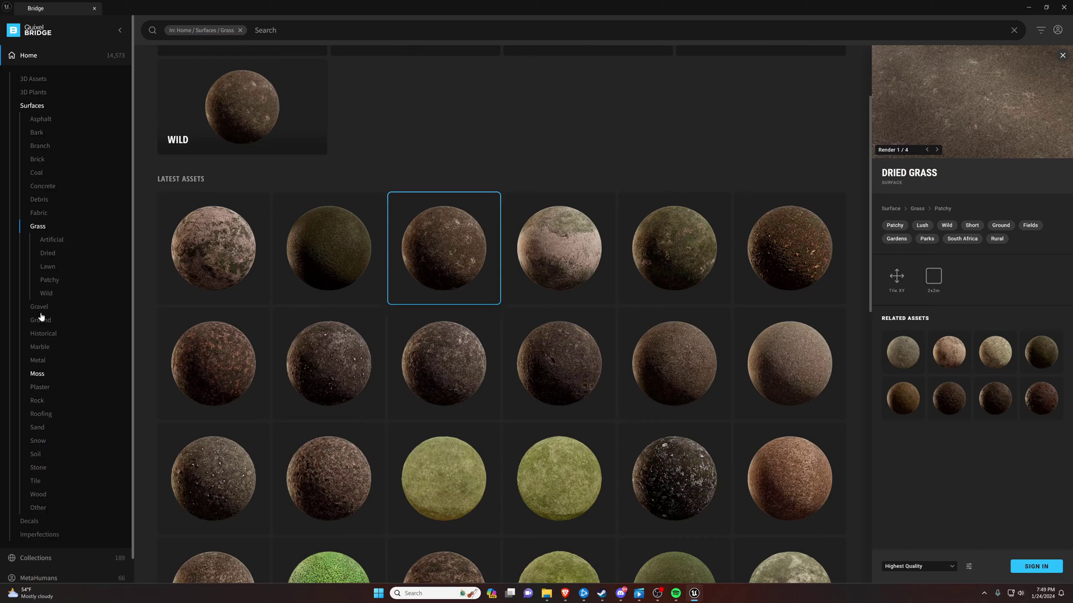
{"action": "left_click", "coordinate": [54, 577]}
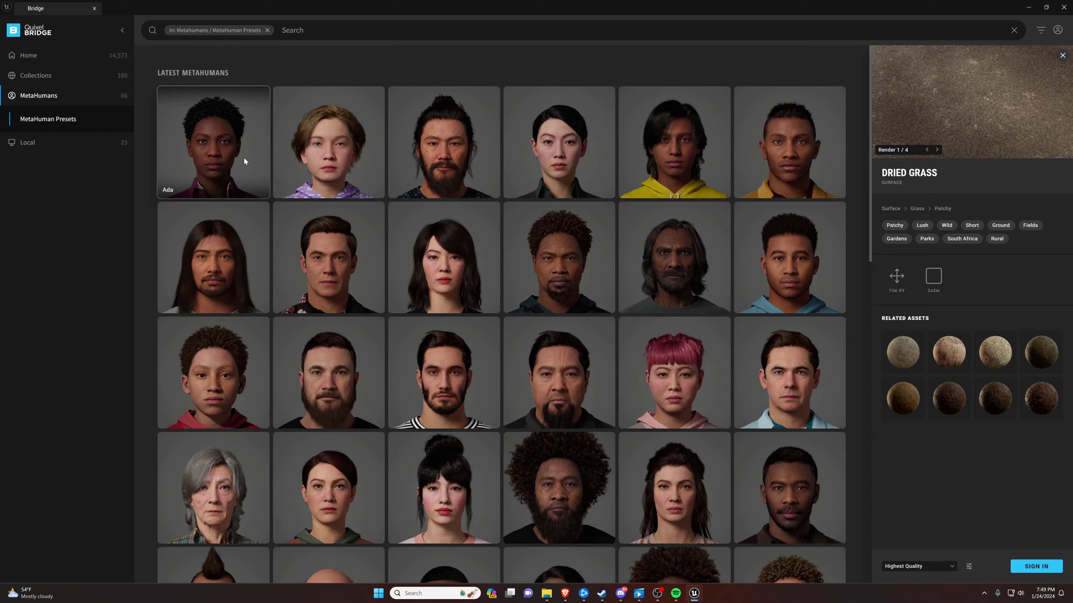
{"action": "left_click", "coordinate": [456, 164]}
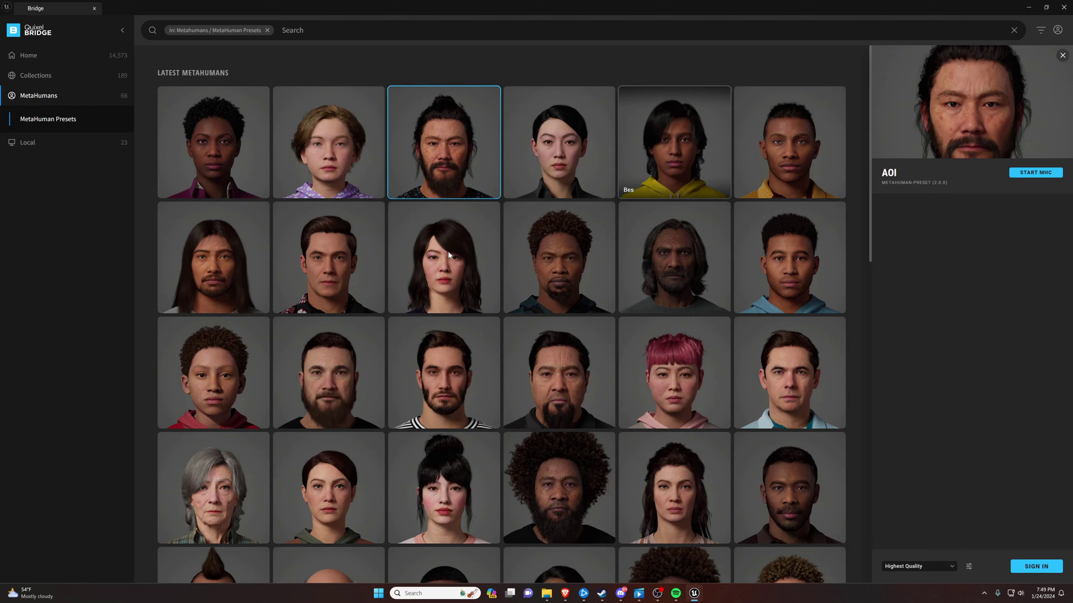
- View the Environment collection and return to the Bridge home page
{"action": "left_click", "coordinate": [36, 76]}
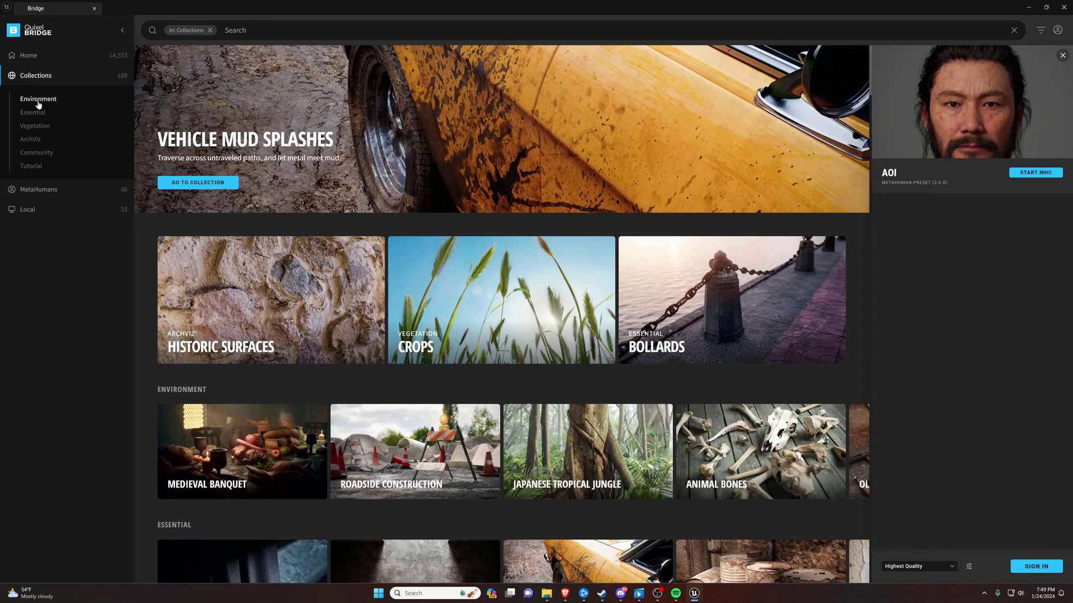
{"action": "left_click", "coordinate": [39, 101]}
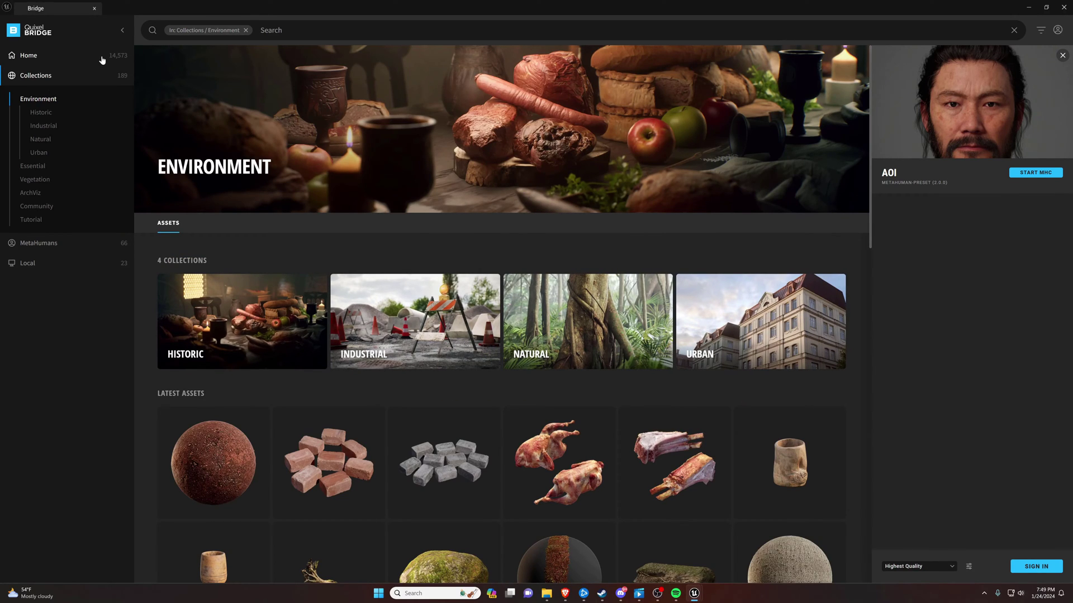
{"action": "left_click", "coordinate": [103, 60]}
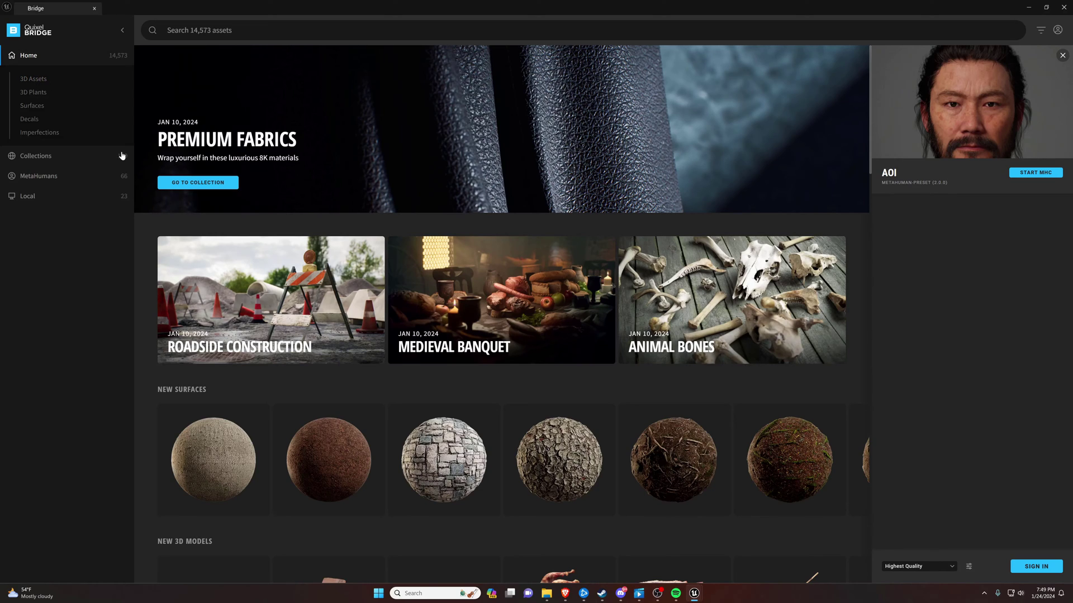
- Add the locally downloaded Wooden Beam to the project and open the Megascans 3D_Assets folder in the project content
{"action": "left_click", "coordinate": [39, 197]}
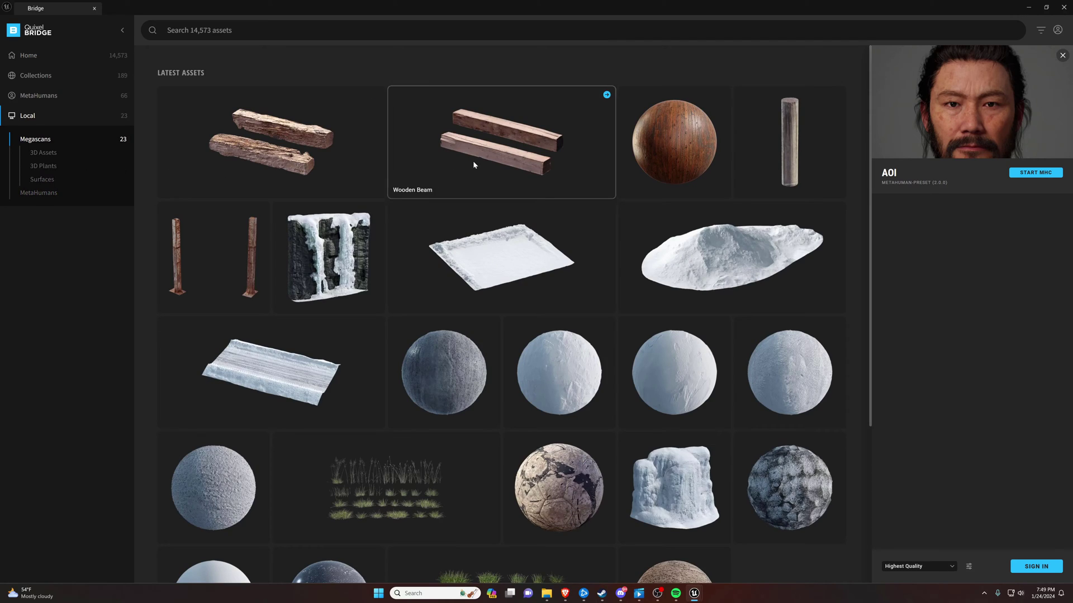
{"action": "left_click", "coordinate": [472, 159]}
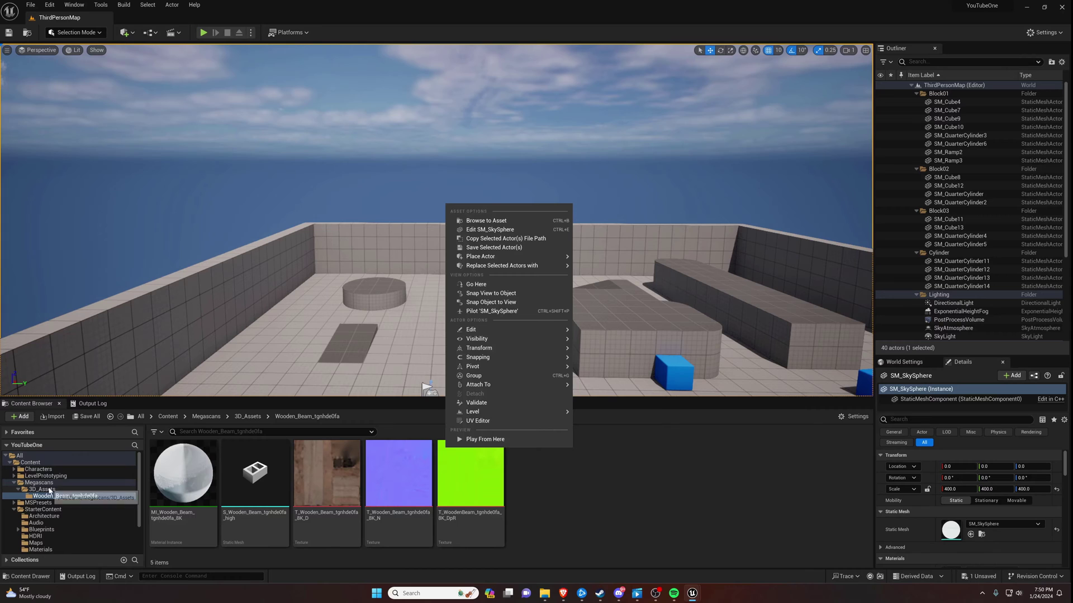
{"action": "left_click", "coordinate": [39, 482]}
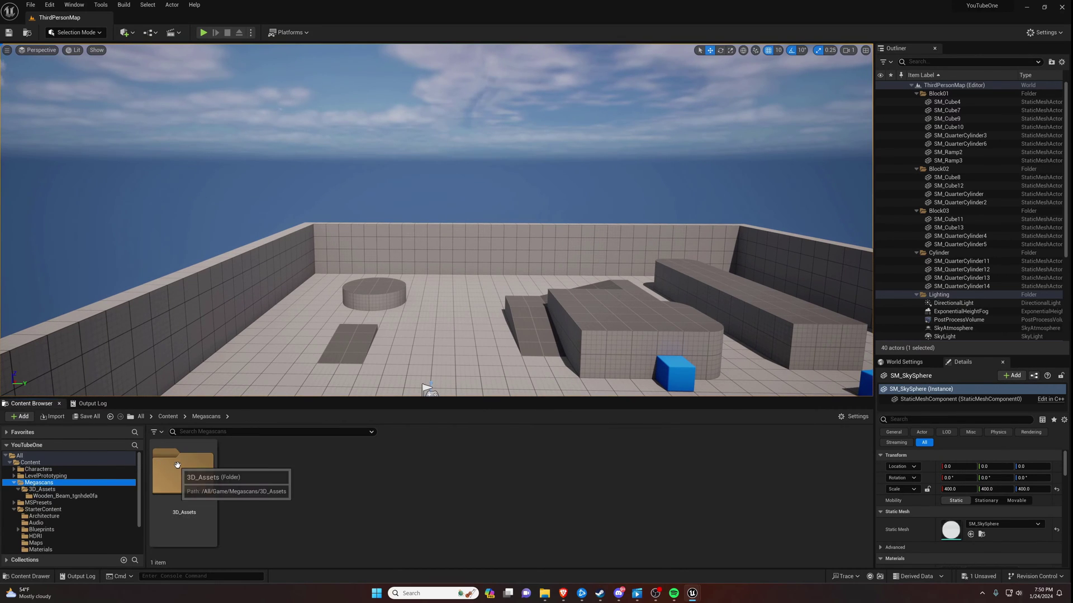
{"action": "double_click", "coordinate": [177, 465]}
- Bring up the Content Drawer and open the Wooden Beam folder inside Megascans/3D_Assets
{"action": "left_click", "coordinate": [176, 307]}
{"action": "key", "text": "ctrl+space"}
{"action": "key", "text": "ctrl+space"}
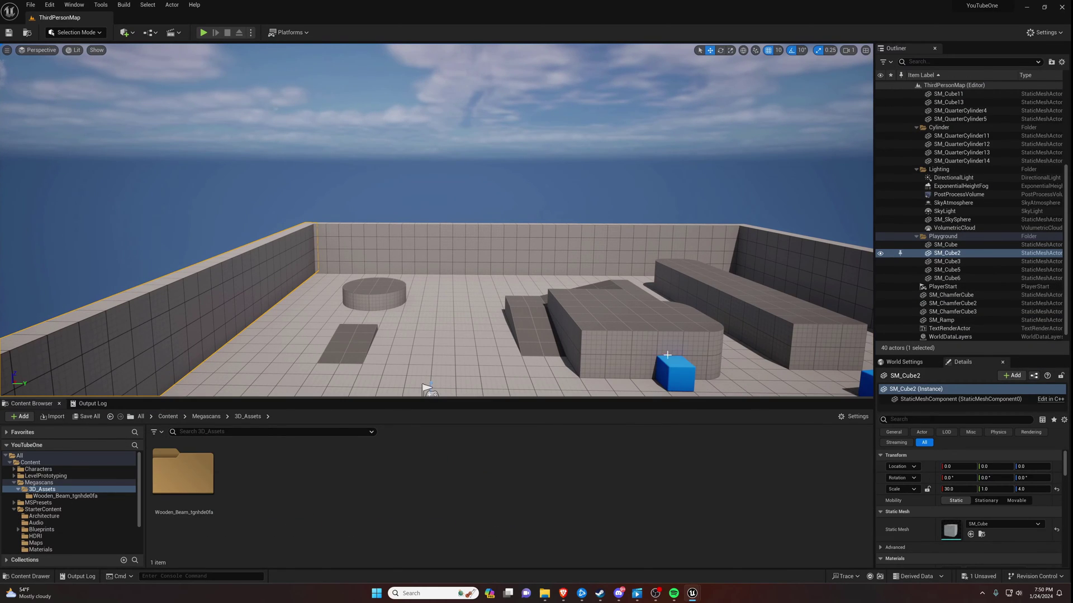
{"action": "key", "text": "ctrl+space"}
{"action": "key", "text": "ctrl+space"}
{"action": "key", "text": "ctrl+space"}
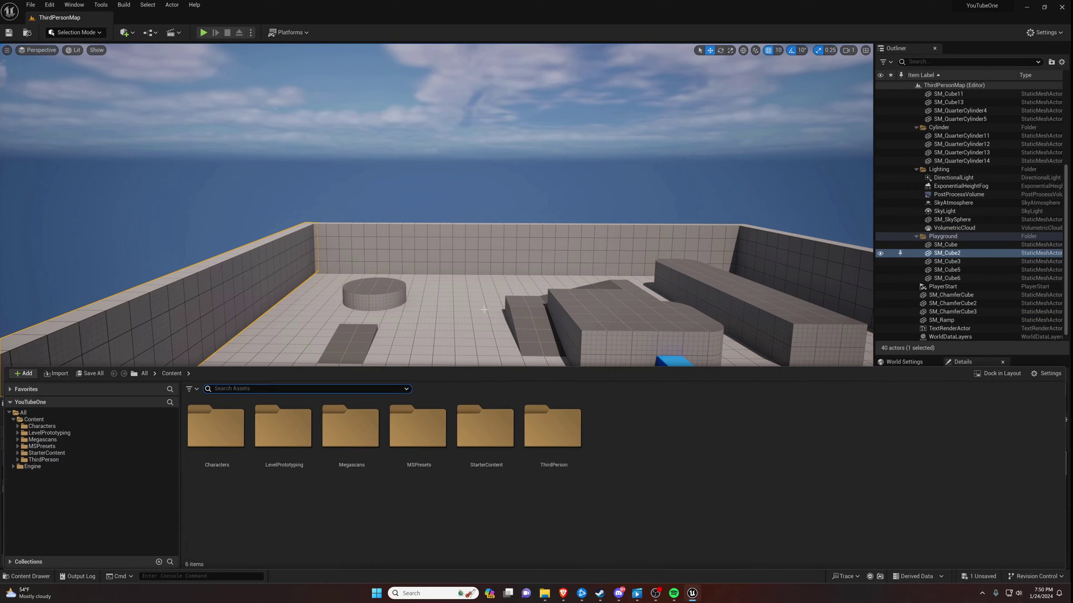
{"action": "left_click", "coordinate": [32, 441]}
{"action": "left_click", "coordinate": [17, 440]}
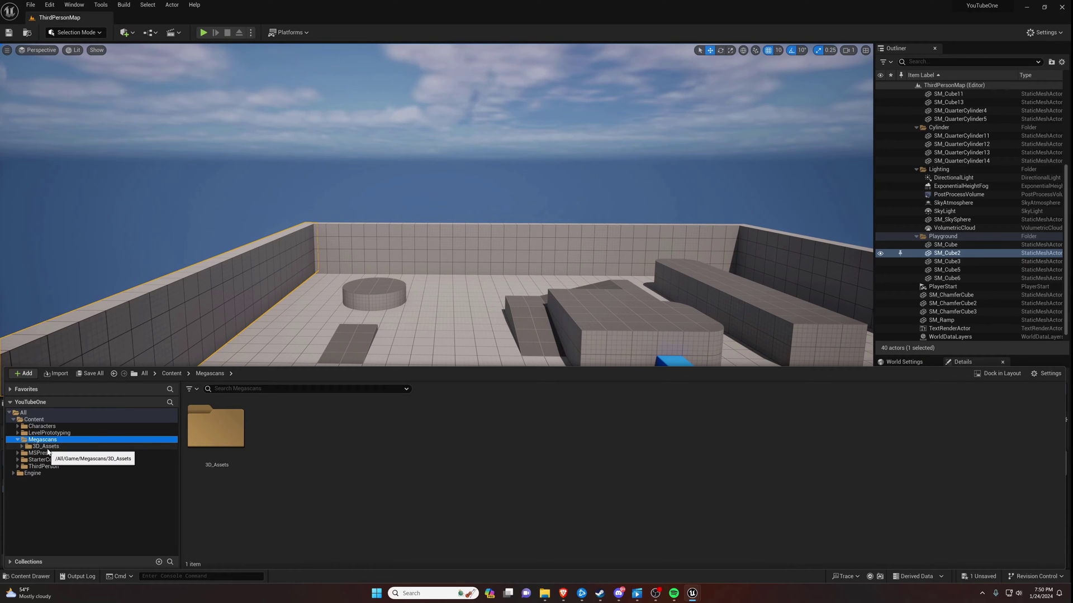
{"action": "left_click", "coordinate": [45, 447]}
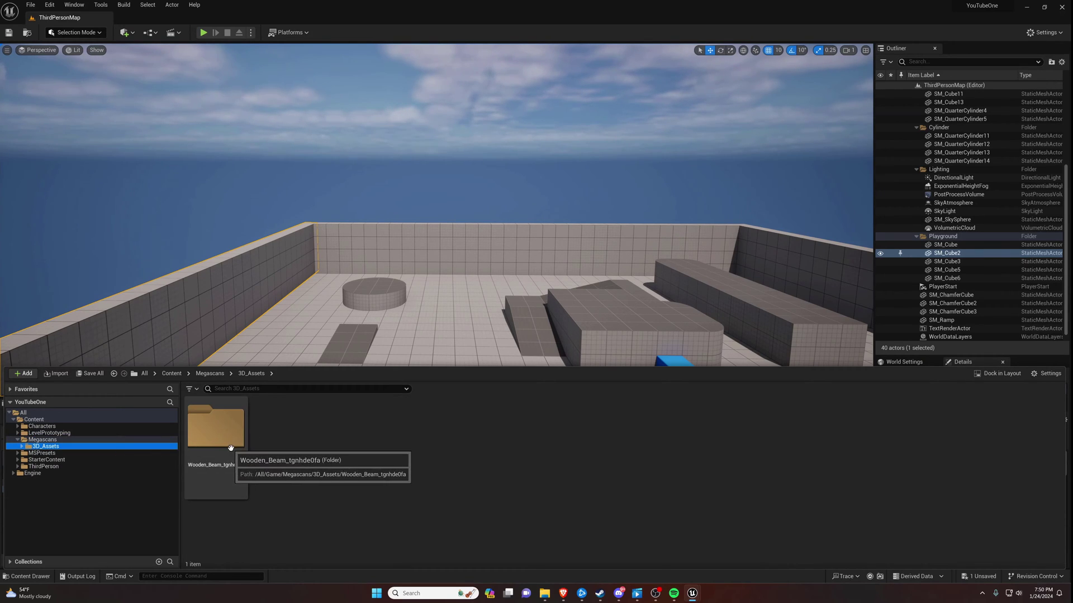
{"action": "double_click", "coordinate": [216, 436]}
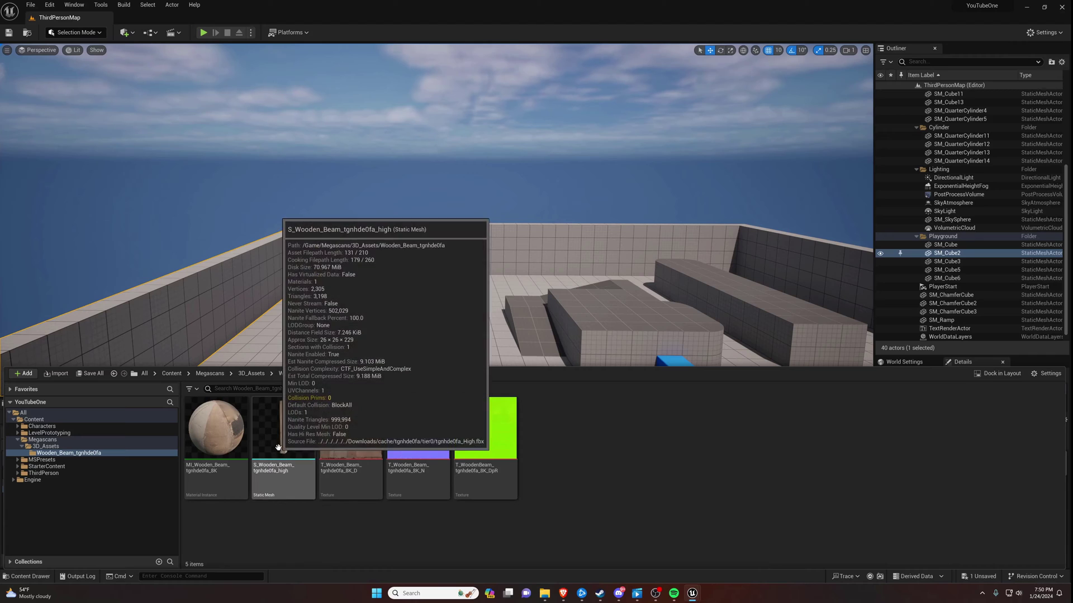
- Place the wooden beam static mesh on the floor between the cylinder and the ramp, and raise it to Z 100
{"action": "left_click_drag", "start_coordinate": [287, 464], "coordinate": [447, 311]}
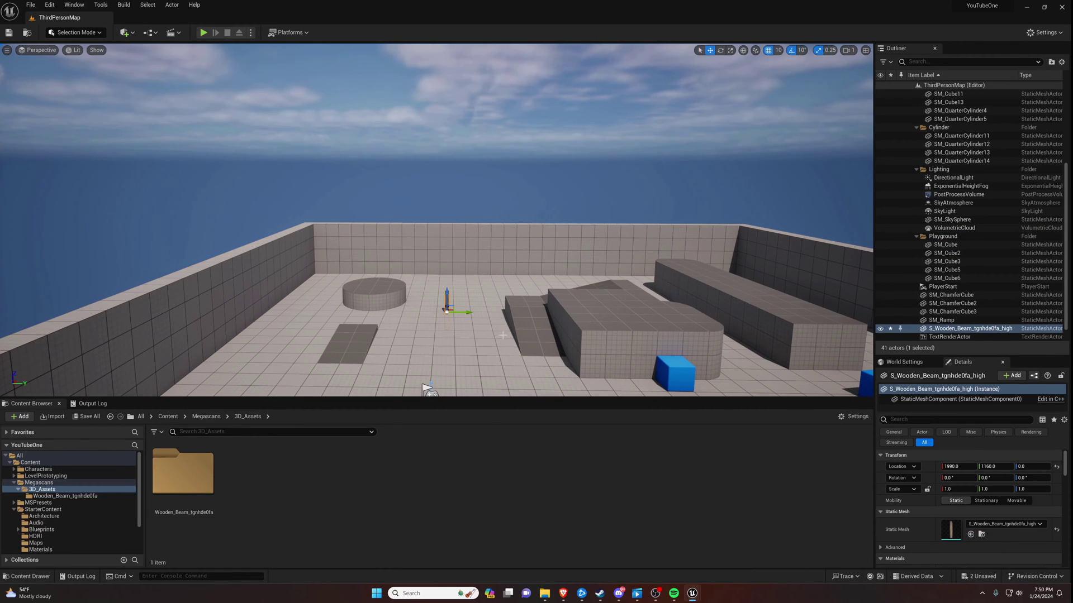
{"action": "key", "text": "f"}
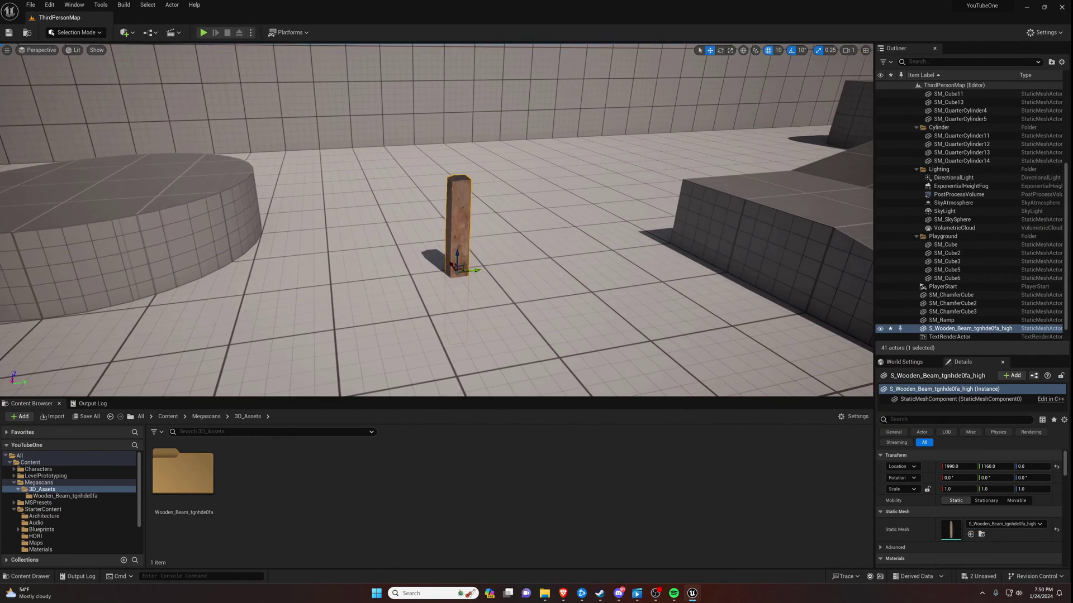
{"action": "left_click_drag", "start_coordinate": [457, 258], "coordinate": [471, 174]}
- Examine the placed wooden beam up close from another side and select it
{"action": "left_click", "coordinate": [537, 266]}
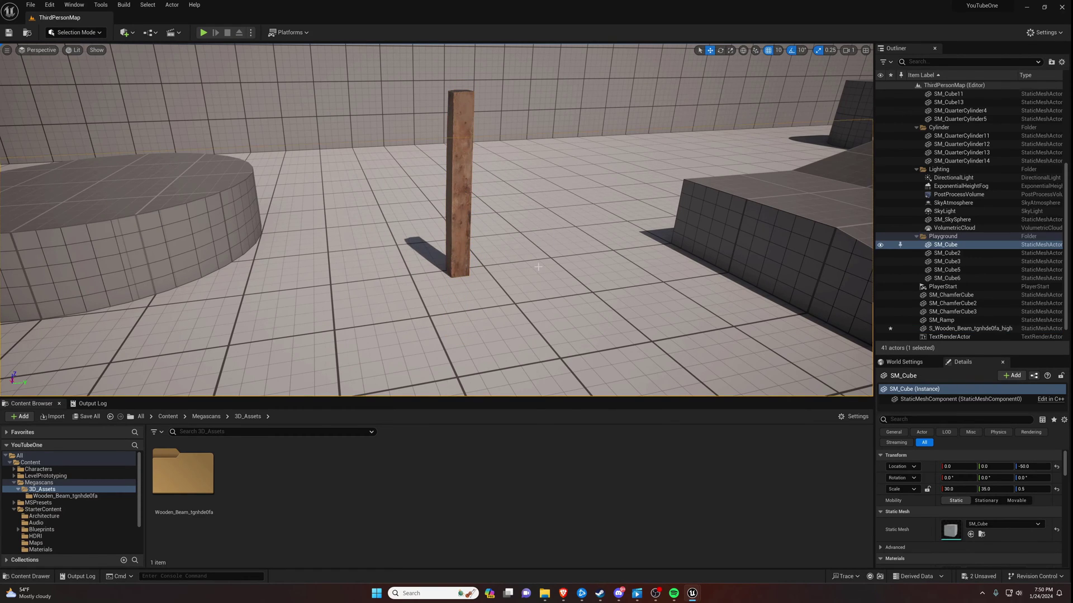
{"action": "key", "text": "w"}
{"action": "right_click_drag", "start_coordinate": [537, 266], "coordinate": [866, 224]}
{"action": "key", "text": "a"}
{"action": "key", "text": "a"}
{"action": "right_click_drag", "start_coordinate": [643, 269], "coordinate": [496, 274]}
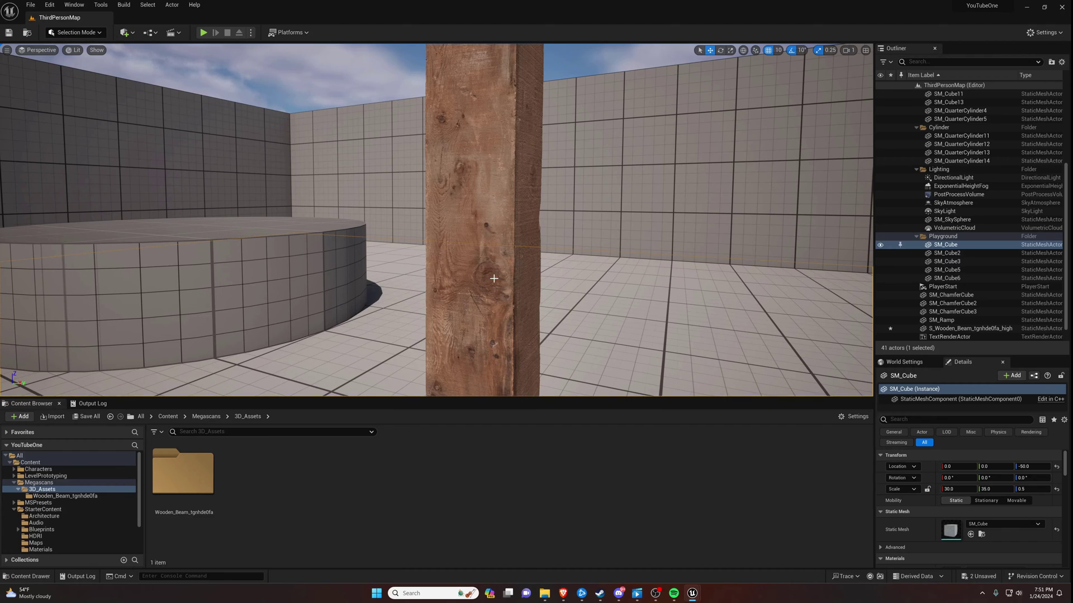
{"action": "left_click", "coordinate": [486, 247]}
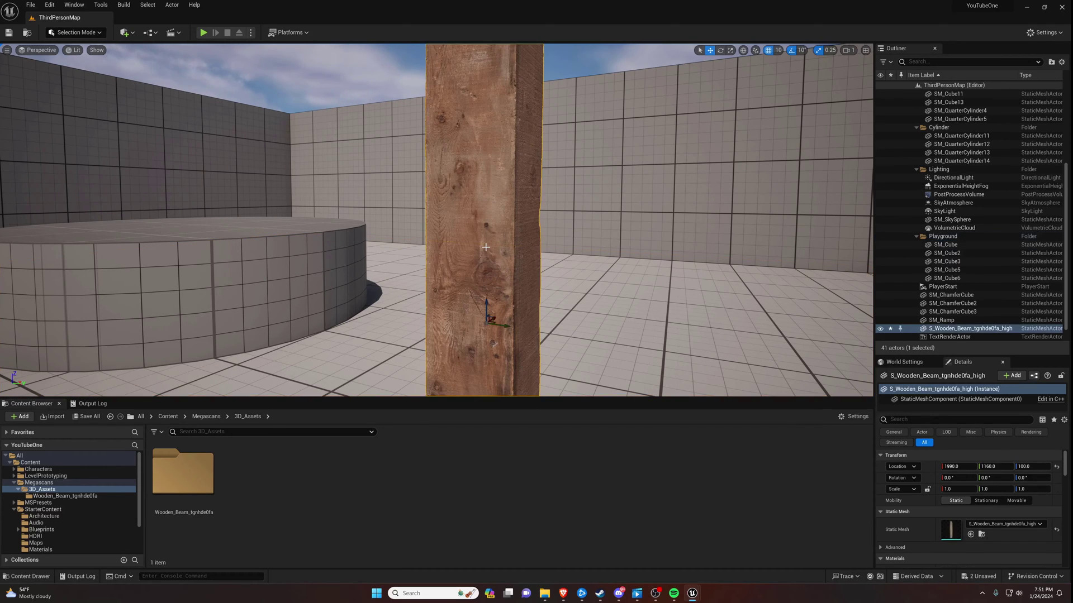
- Examine the wooden beam's surface detail up close and from several sides
{"action": "right_click_drag", "start_coordinate": [485, 247], "coordinate": [551, 106]}
{"action": "key", "text": "s"}
{"action": "left_click", "coordinate": [539, 172]}
{"action": "key", "text": "w"}
{"action": "key", "text": "w"}
{"action": "key", "text": "a"}
{"action": "key", "text": "a"}
{"action": "key", "text": "d"}
{"action": "key", "text": "s"}
- Examine the texture on the stretched beam's wide face and rough end up close
{"action": "key", "text": "w"}
{"action": "key", "text": "a"}
{"action": "right_click_drag", "start_coordinate": [651, 137], "coordinate": [539, 171]}
{"action": "key", "text": "s"}
{"action": "mouse_move", "coordinate": [491, 223]}
{"action": "right_mouse_down"}
{"action": "mouse_move", "coordinate": [473, 201]}
{"action": "mouse_move", "coordinate": [565, 204]}
{"action": "mouse_move", "coordinate": [484, 234]}
{"action": "right_mouse_up"}
{"action": "left_click", "coordinate": [550, 236]}
{"action": "key", "text": "s"}
{"action": "right_click_drag", "start_coordinate": [550, 236], "coordinate": [508, 221]}
- Stretch the wooden beam along X to a scale of about 25.55, leaving Y and Z at 1.0
{"action": "left_click_drag", "start_coordinate": [950, 489], "coordinate": [1064, 489]}
{"action": "right_click_drag", "start_coordinate": [538, 270], "coordinate": [586, 285]}
{"action": "key", "text": "s"}
{"action": "right_click_drag", "start_coordinate": [513, 149], "coordinate": [850, 89]}
{"action": "left_click", "coordinate": [513, 126]}
{"action": "key", "text": "w"}
{"action": "key", "text": "a"}
{"action": "key", "text": "w"}
{"action": "left_click", "coordinate": [530, 219]}
{"action": "key", "text": "d"}
{"action": "right_click_drag", "start_coordinate": [530, 219], "coordinate": [369, 225]}
{"action": "left_click_drag", "start_coordinate": [486, 173], "coordinate": [533, 222]}
- Switch all engine scalability groups to the Low preset
{"action": "left_click", "coordinate": [97, 51]}
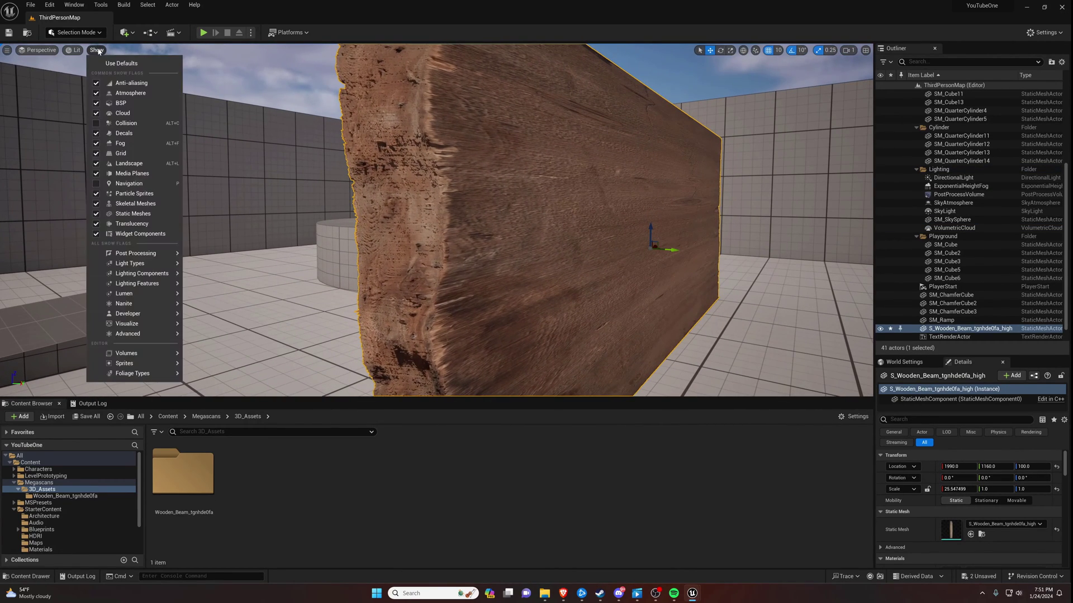
{"action": "left_click", "coordinate": [96, 50]}
{"action": "left_click", "coordinate": [1045, 32]}
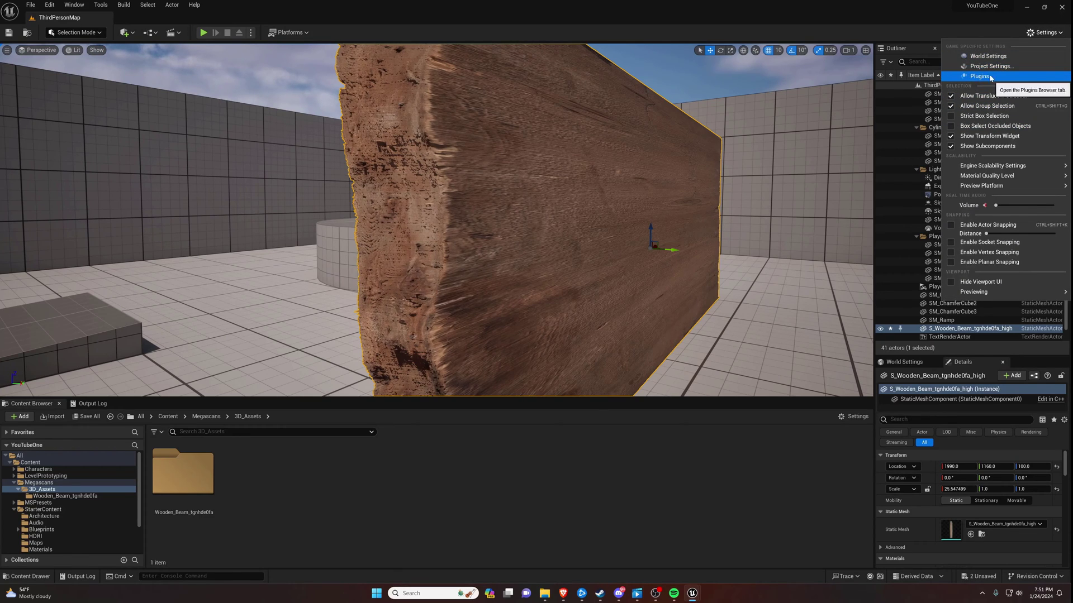
{"action": "left_click", "coordinate": [1050, 34]}
{"action": "left_click", "coordinate": [1055, 33]}
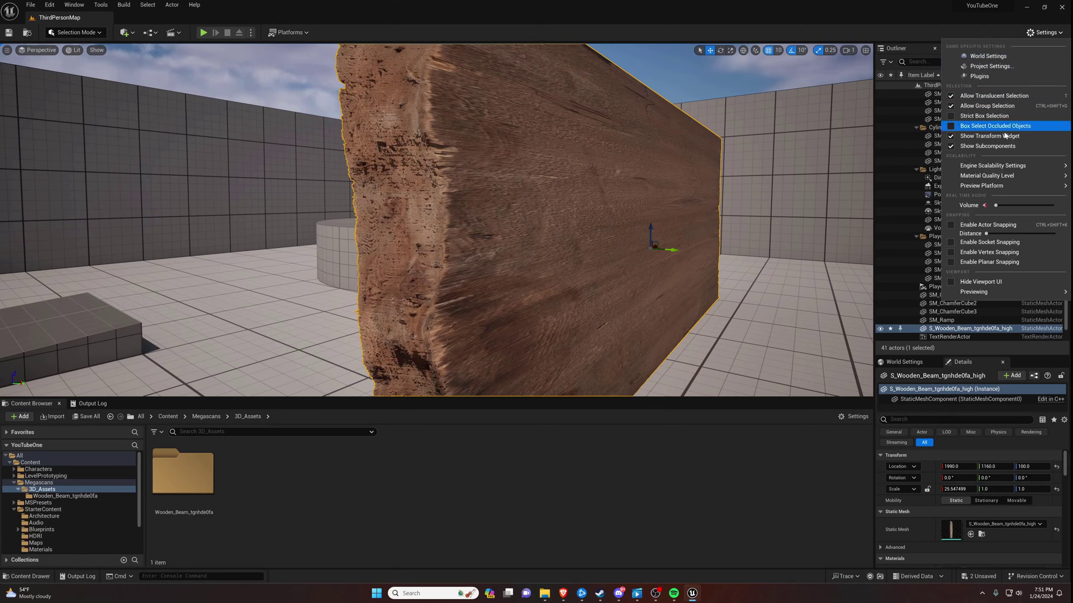
{"action": "mouse_move", "coordinate": [994, 166]}
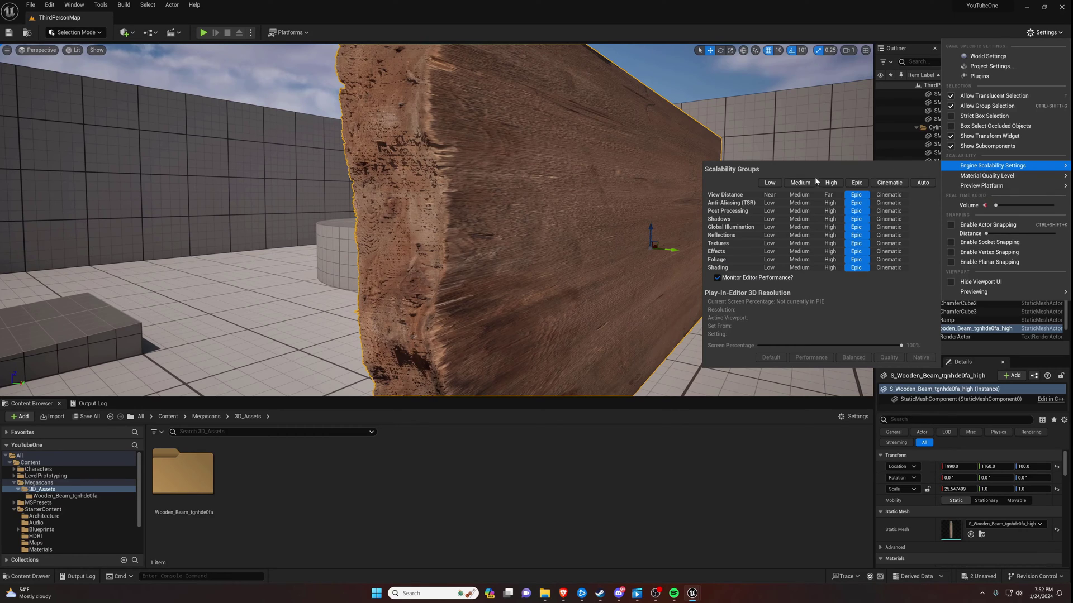
{"action": "left_click", "coordinate": [770, 183]}
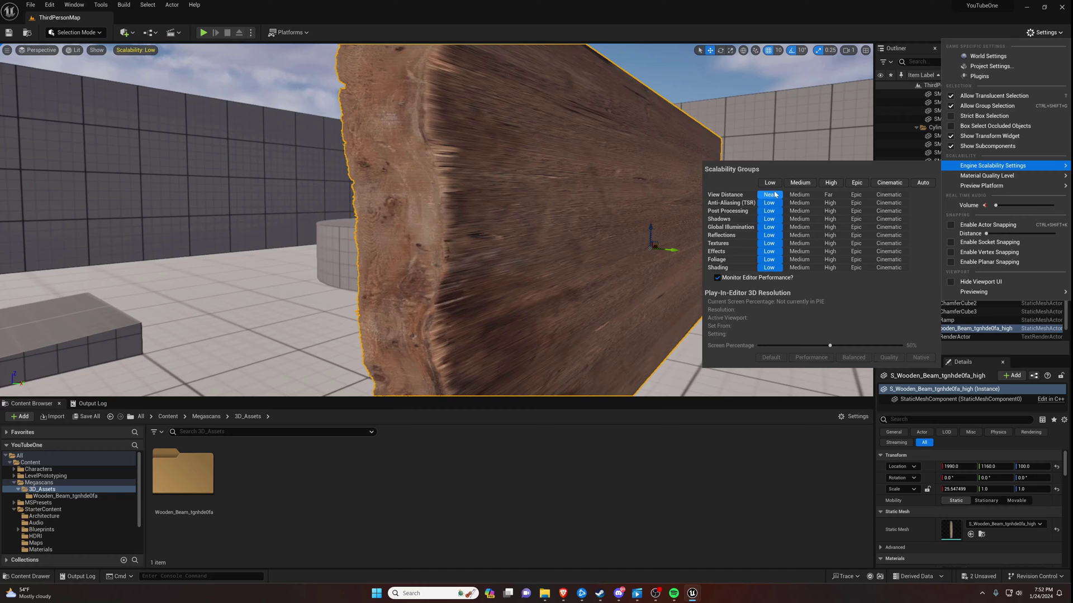
- Examine the stretched beam's end and wide face at Low scalability
{"action": "left_click", "coordinate": [339, 211]}
{"action": "right_click_drag", "start_coordinate": [560, 223], "coordinate": [731, 224]}
{"action": "key", "text": "a"}
{"action": "right_click_drag", "start_coordinate": [469, 230], "coordinate": [570, 222]}
{"action": "key", "text": "s"}
{"action": "key", "text": "w"}
{"action": "key", "text": "w"}
{"action": "key", "text": "s"}
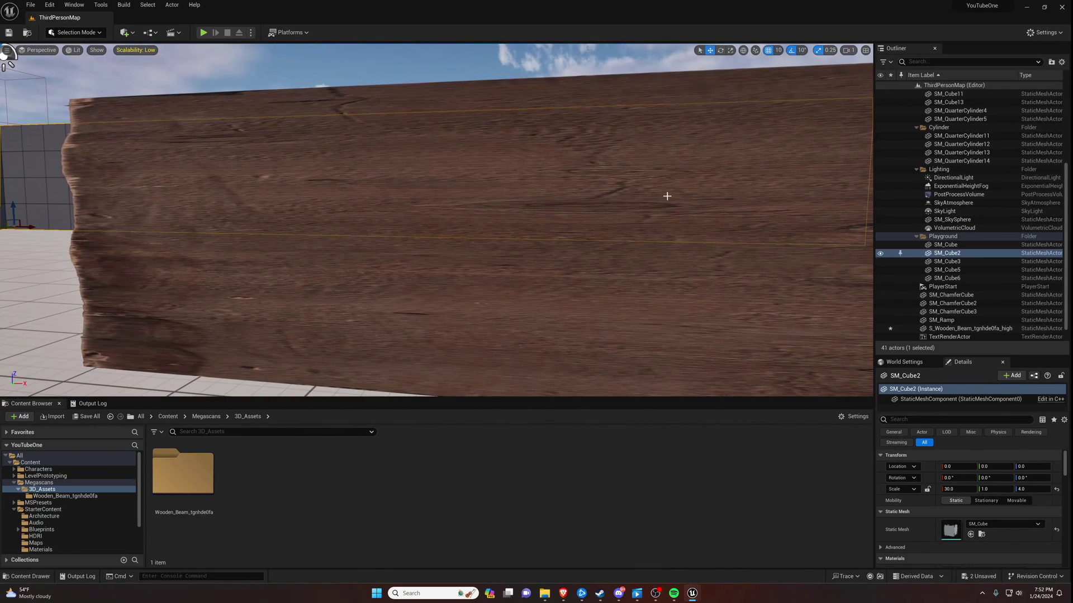
- Switch all engine scalability groups to the Cinematic preset
{"action": "left_click", "coordinate": [1042, 32]}
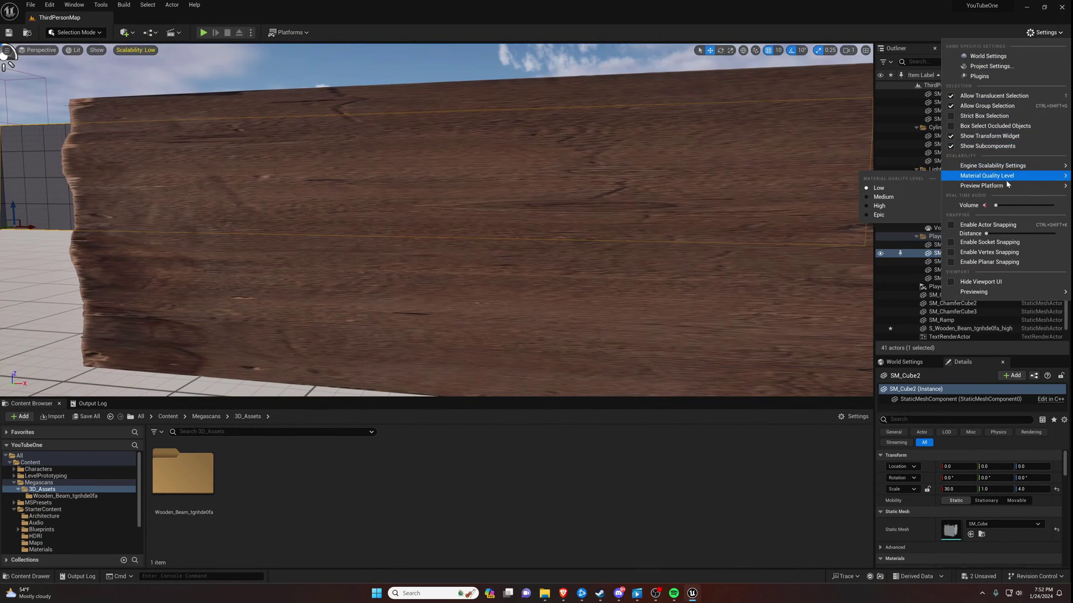
{"action": "mouse_move", "coordinate": [998, 168]}
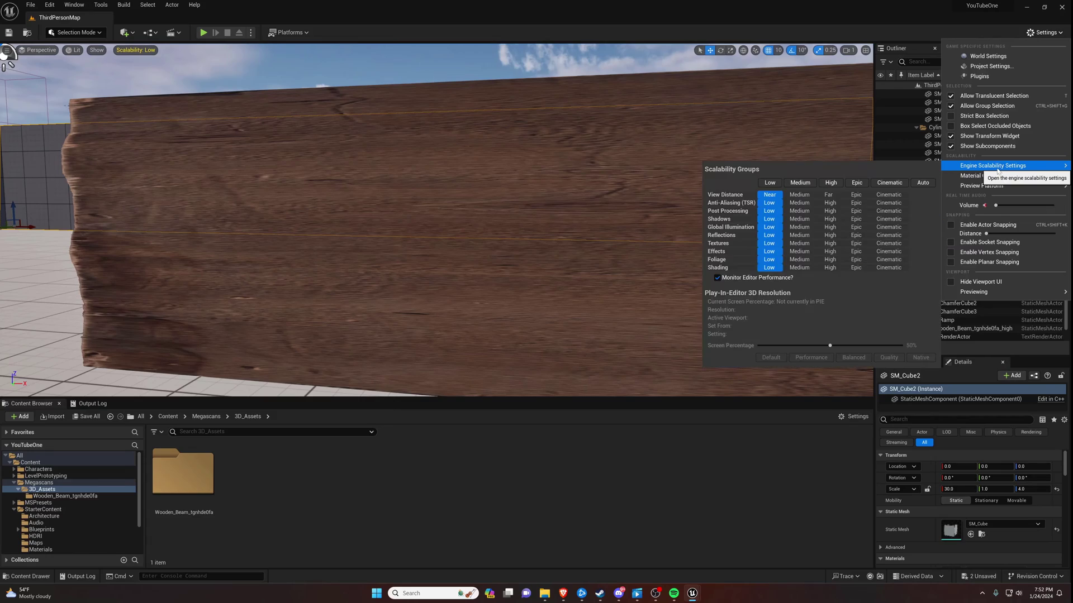
{"action": "left_click", "coordinate": [889, 183]}
- Examine the stretched beam at Cinematic scalability, from its wide faces around to its narrow end
{"action": "left_click", "coordinate": [436, 234]}
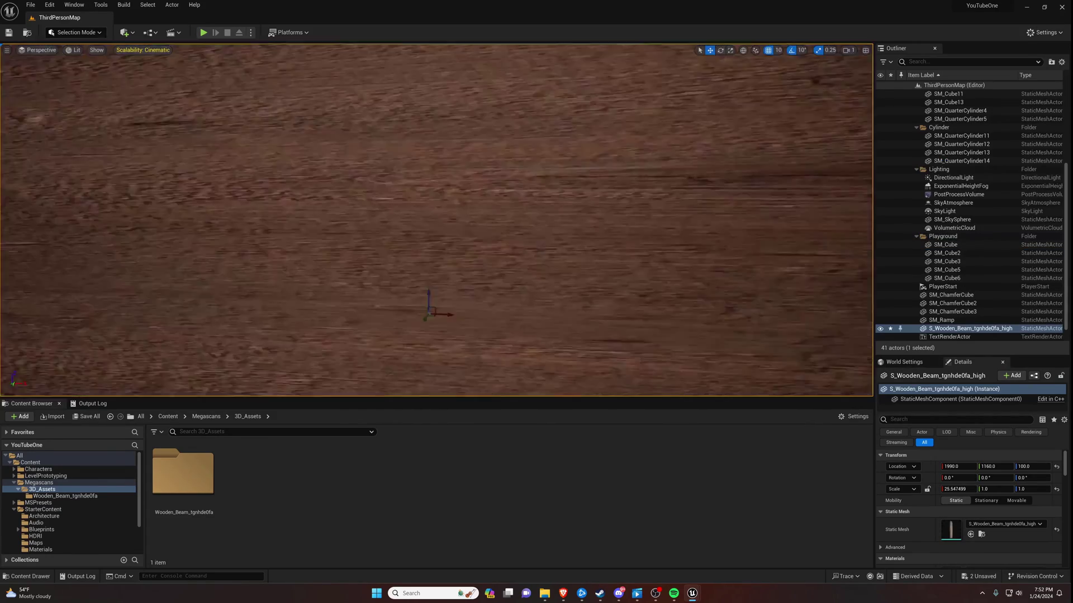
{"action": "right_click_drag", "start_coordinate": [436, 234], "coordinate": [324, 229]}
{"action": "right_click_drag", "start_coordinate": [391, 223], "coordinate": [391, 224]}
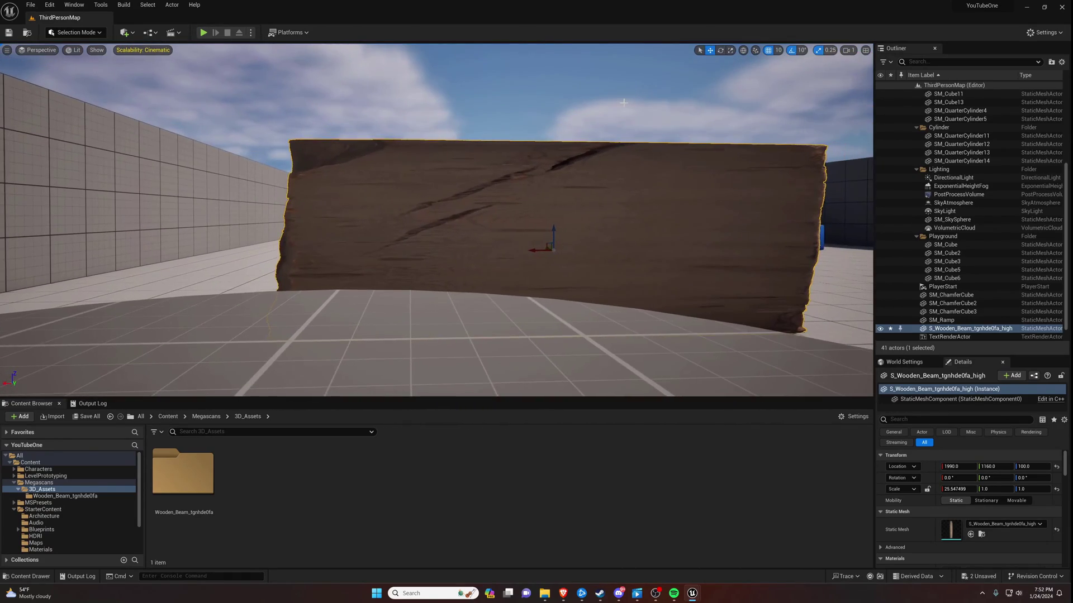
{"action": "left_click", "coordinate": [480, 100]}
{"action": "right_click_drag", "start_coordinate": [480, 100], "coordinate": [436, 146]}
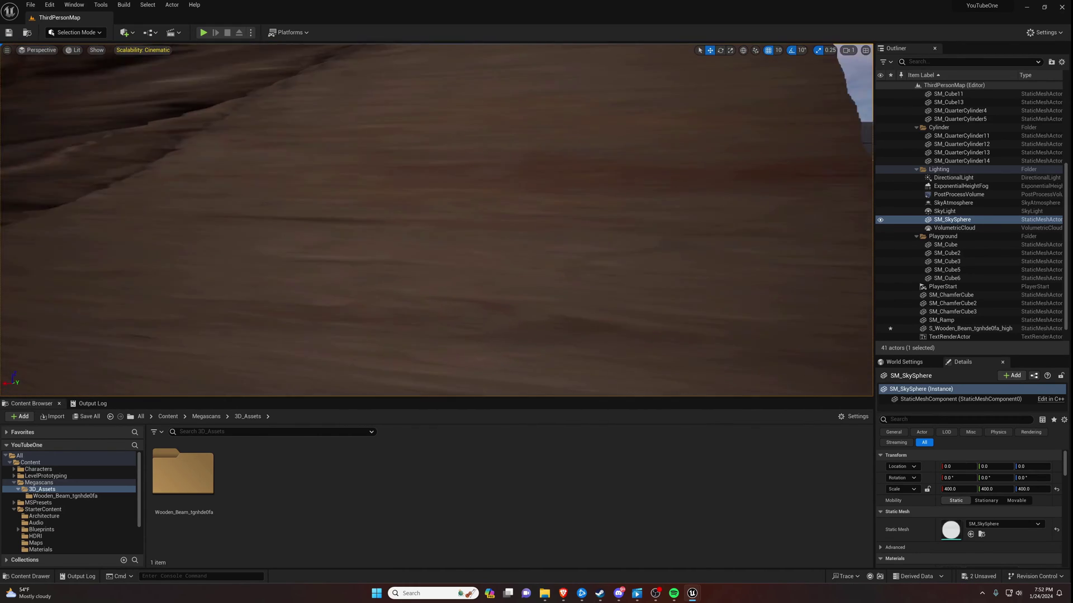
{"action": "left_click", "coordinate": [436, 218]}
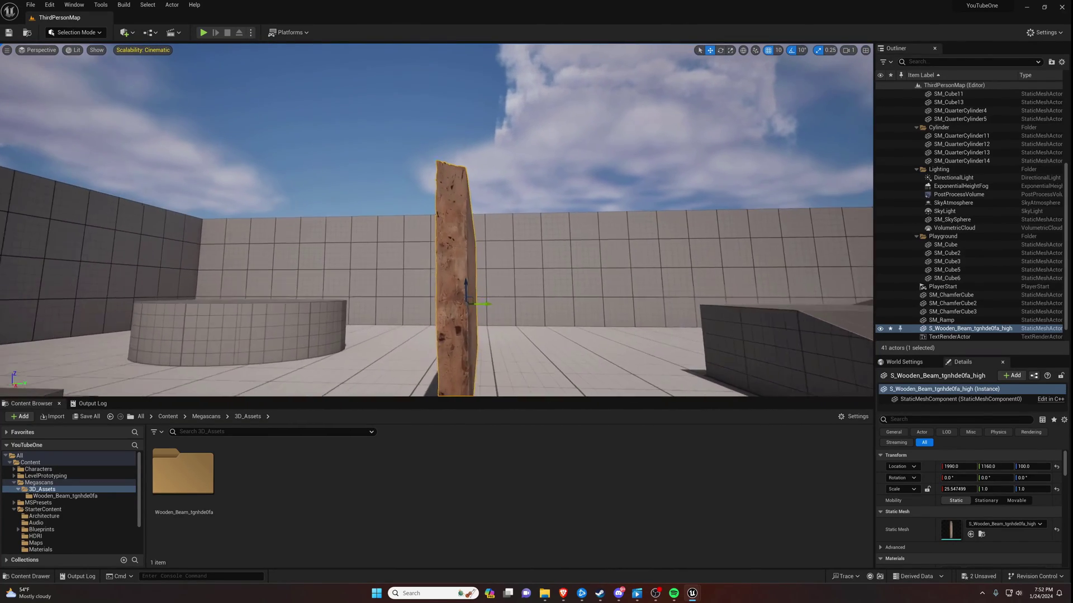
{"action": "right_click_drag", "start_coordinate": [539, 142], "coordinate": [549, 156]}
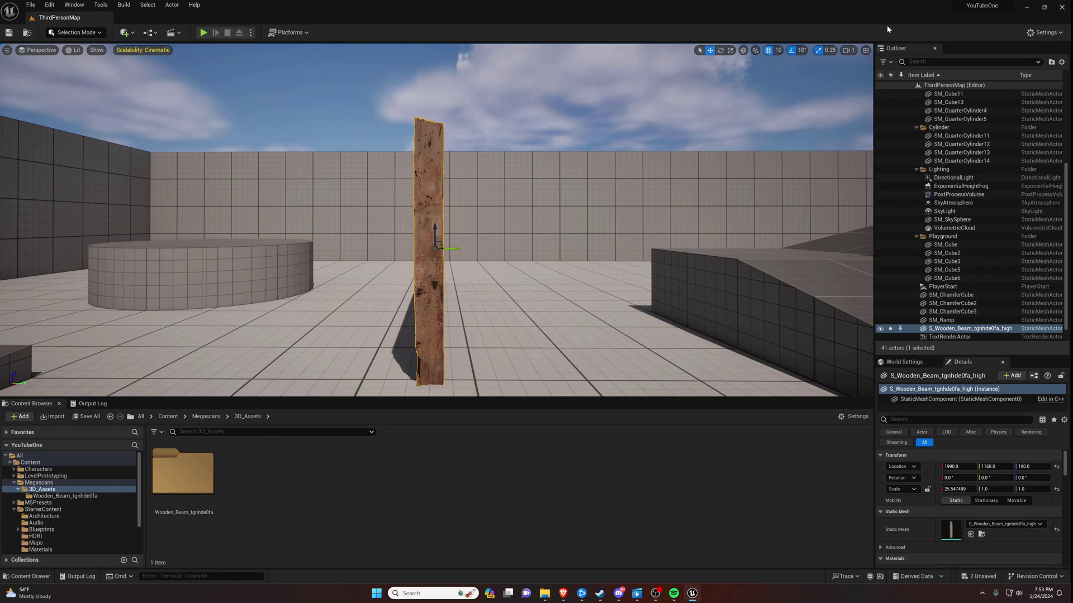
- Close the Unreal Editor, saving the modified M_MS_Default_Material and the placed wooden beam
{"action": "left_click", "coordinate": [1062, 8]}
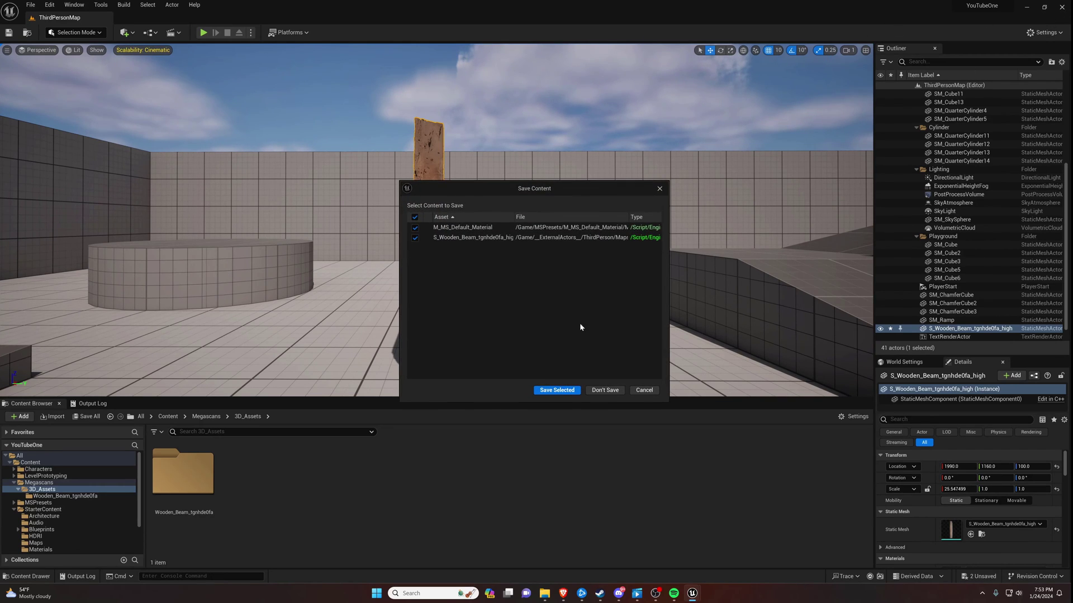
{"action": "left_click", "coordinate": [558, 391]}
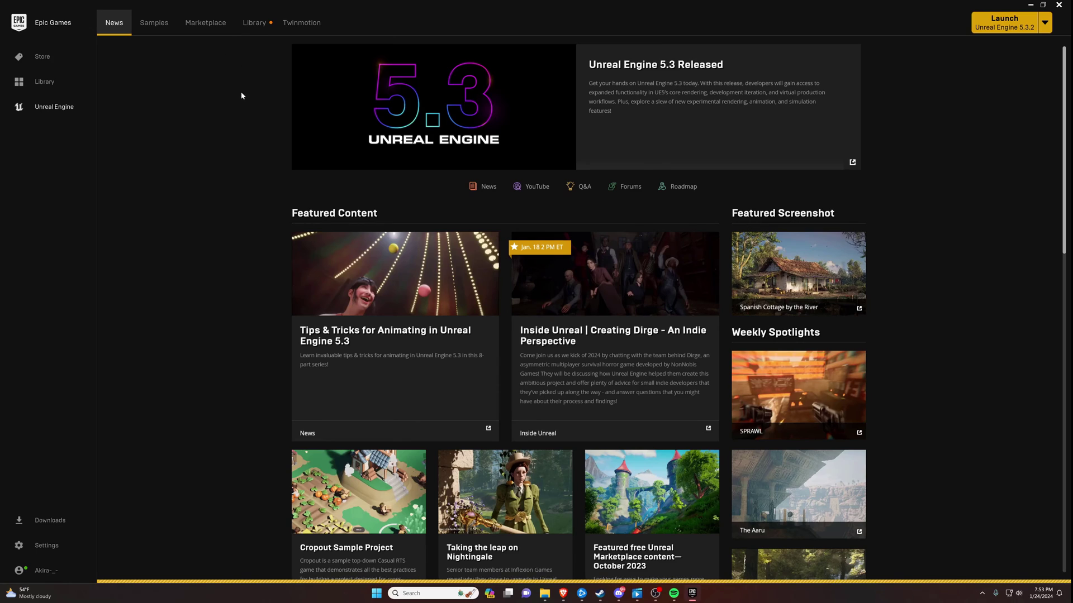
- Add EP Master Materials from the Vault in the Epic Games Launcher's Library to the YouTubeOne project
{"action": "left_click", "coordinate": [200, 25]}
{"action": "left_click", "coordinate": [254, 23]}
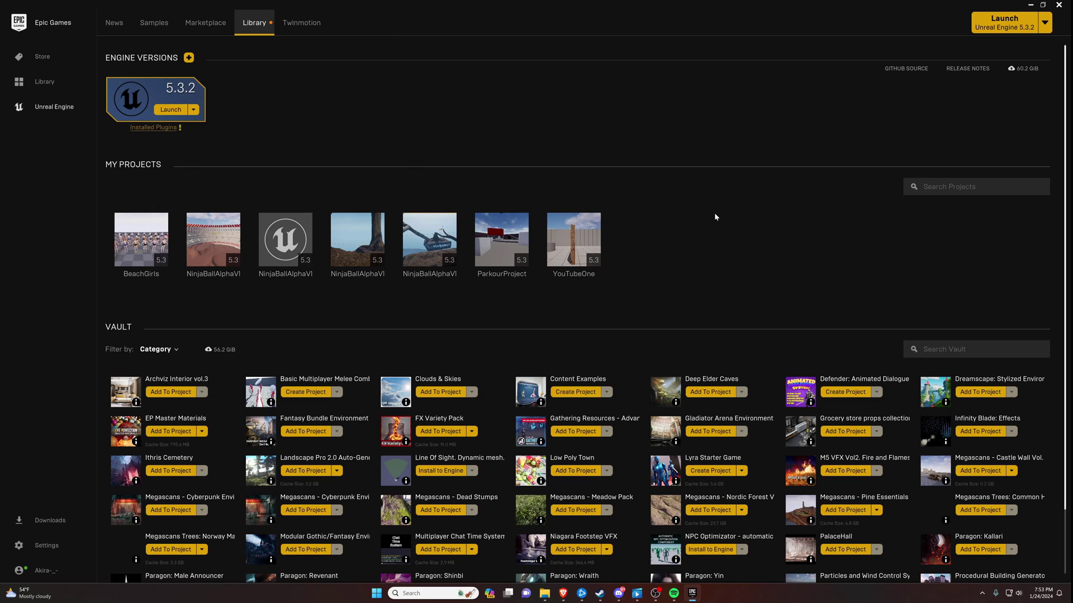
{"action": "scroll", "coordinate": [708, 237], "scroll_direction": "down", "scroll_amount": 2}
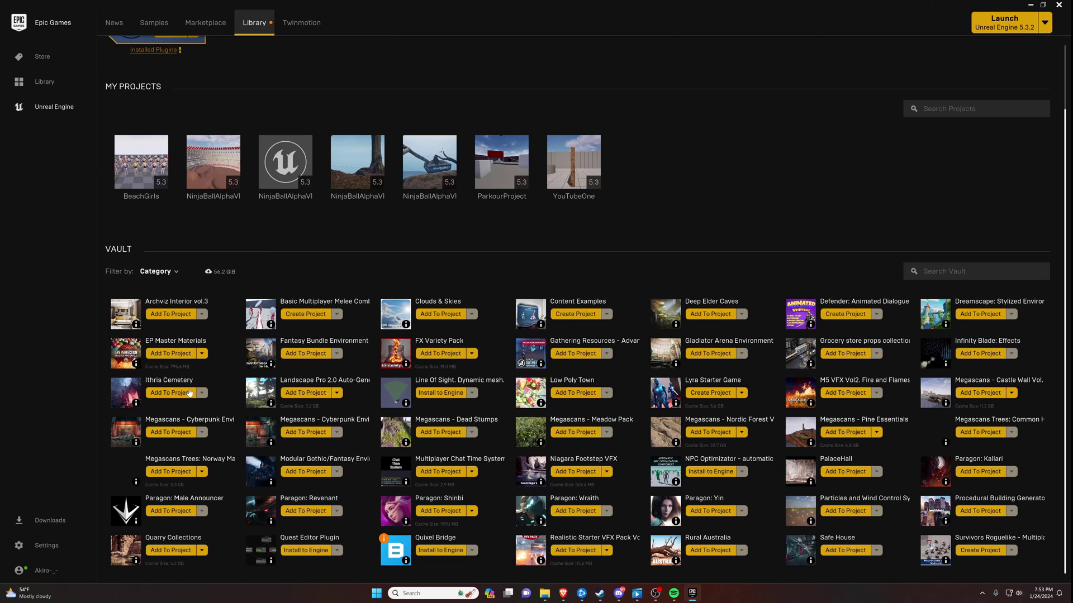
{"action": "left_click", "coordinate": [187, 354]}
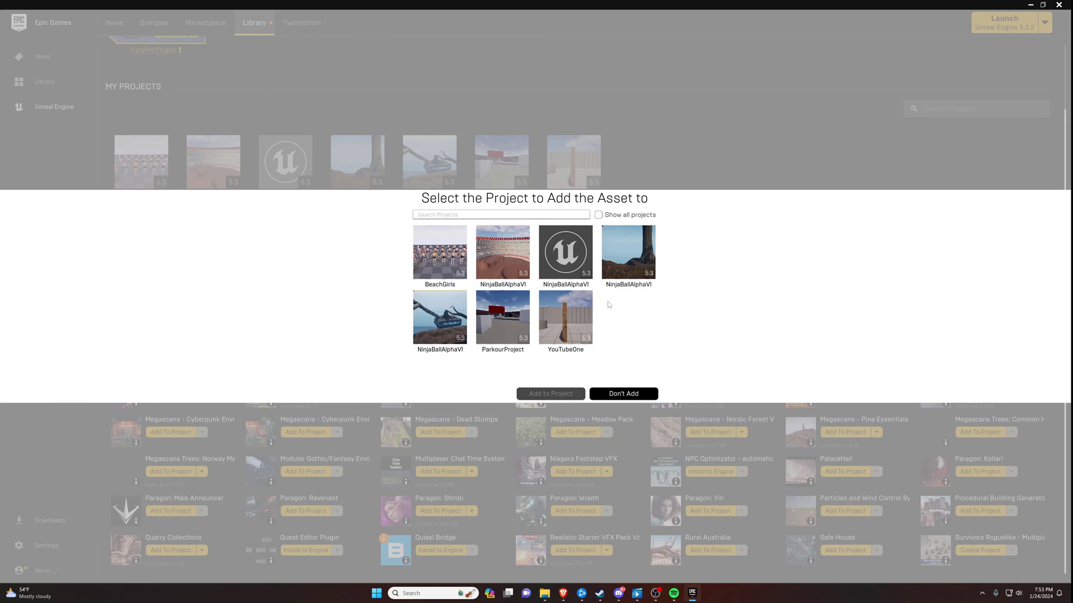
{"action": "left_click", "coordinate": [572, 310]}
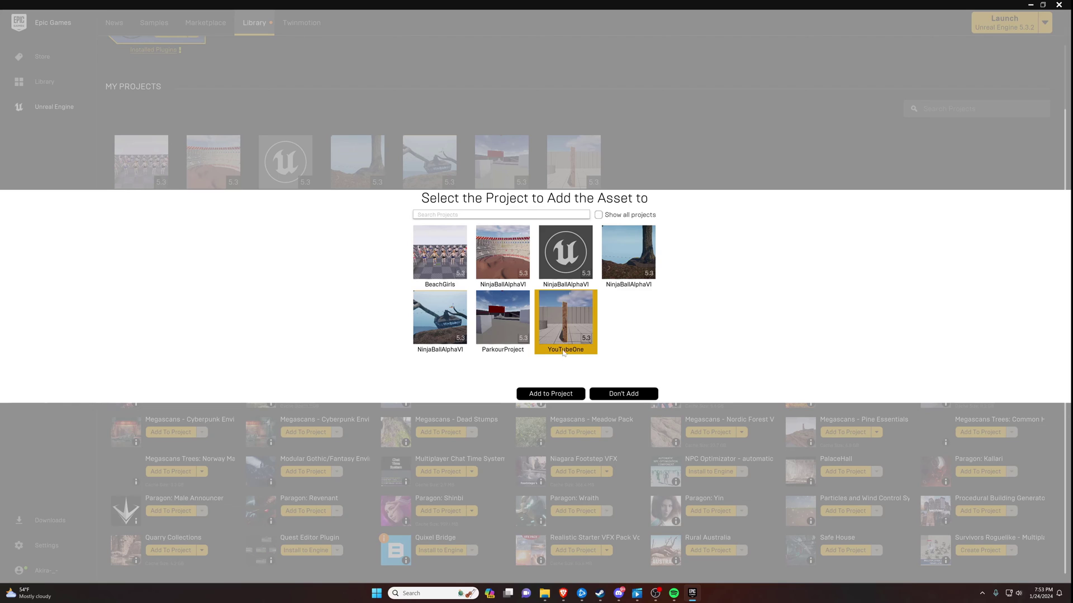
{"action": "left_click", "coordinate": [551, 394]}
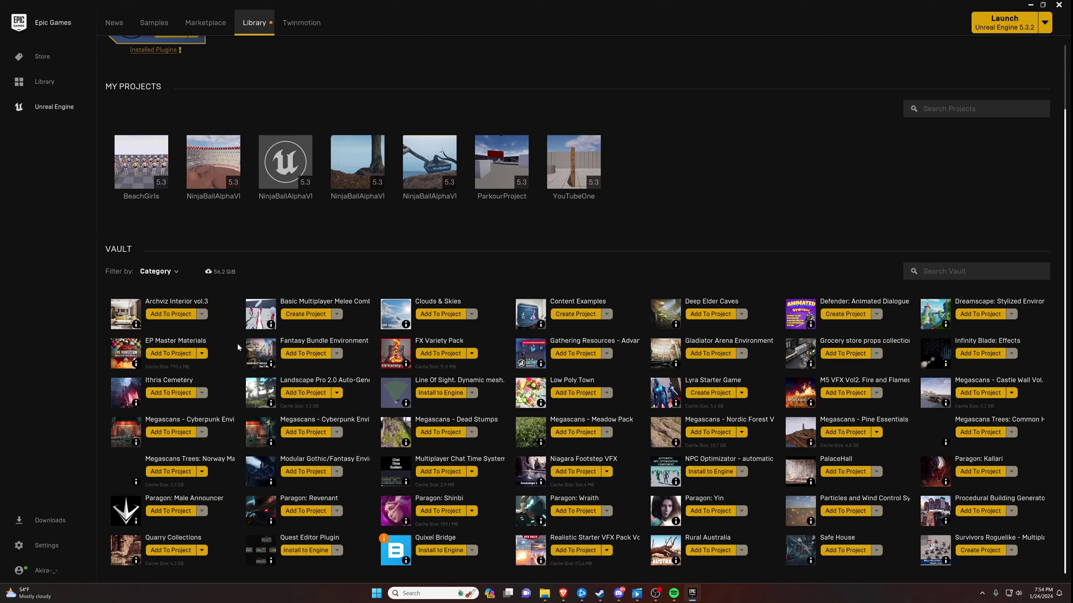
- Launch Unreal Engine 5.3.2 with the YouTubeOne project and browse its EPMasterMaterials and Megascans/3D_Assets content folders
{"action": "scroll", "coordinate": [227, 348], "scroll_direction": "up", "scroll_amount": 1}
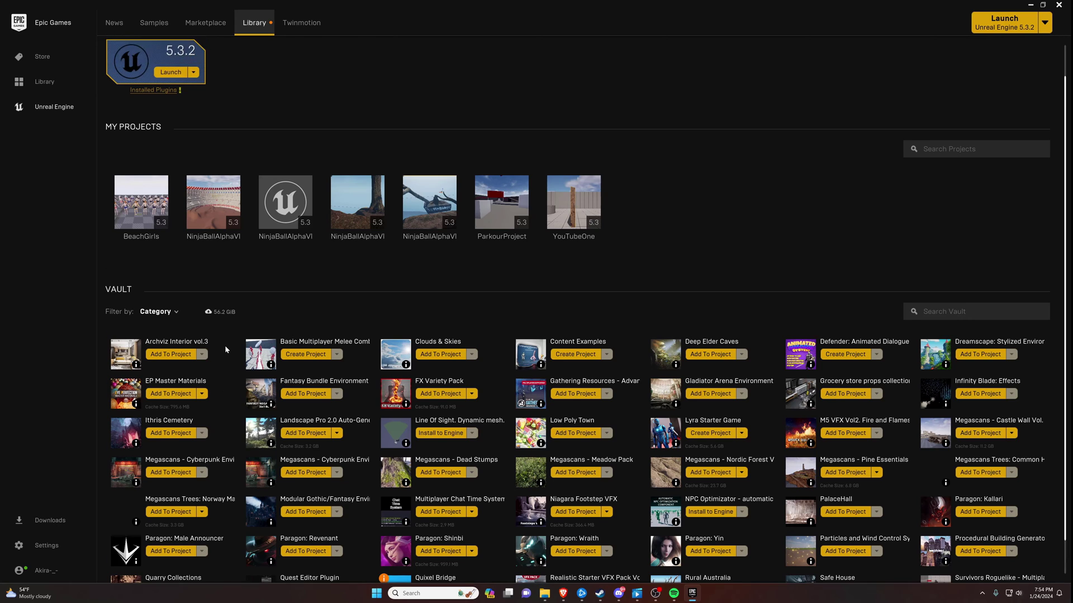
{"action": "left_click", "coordinate": [167, 74]}
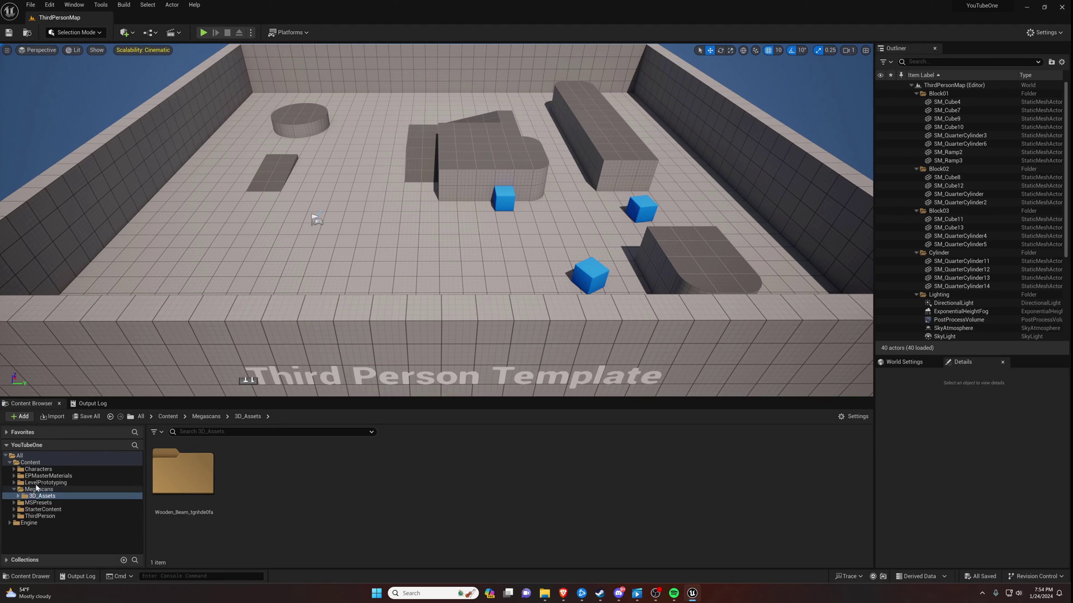
{"action": "left_click", "coordinate": [39, 478]}
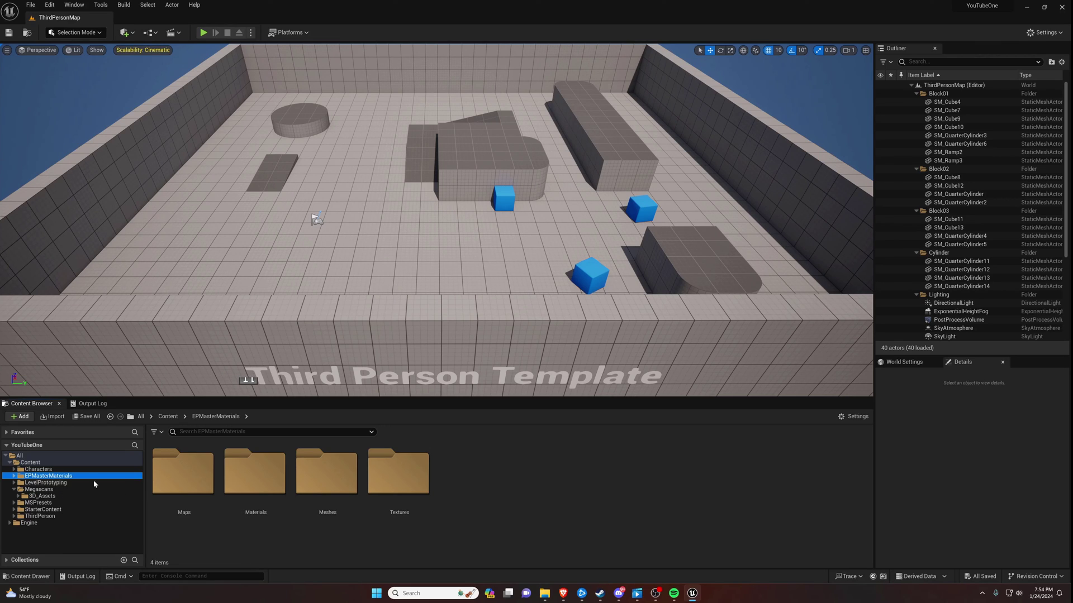
{"action": "left_click", "coordinate": [40, 490]}
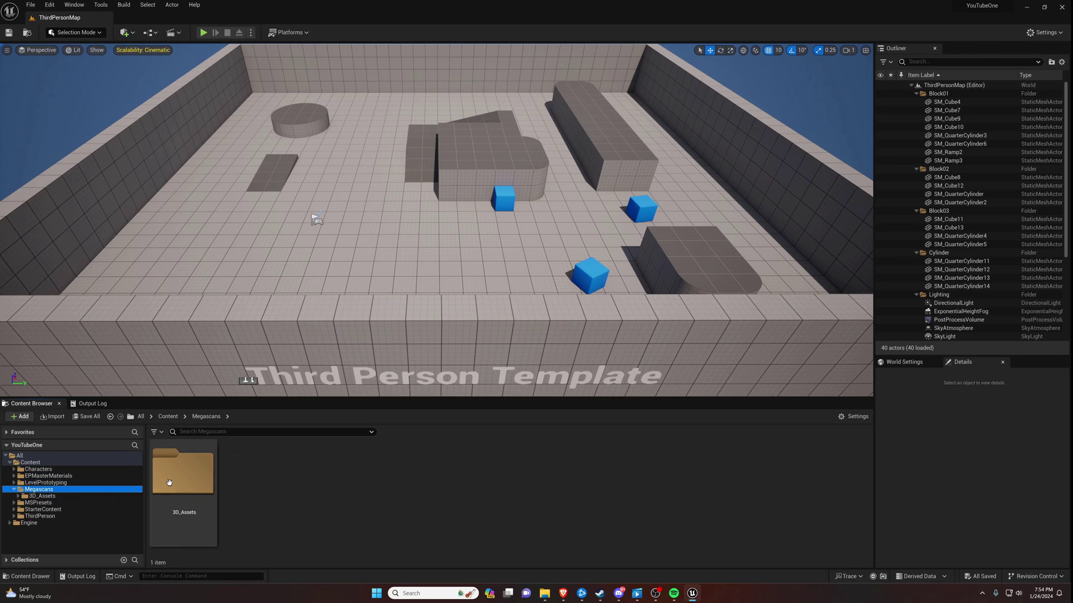
{"action": "double_click", "coordinate": [183, 472]}
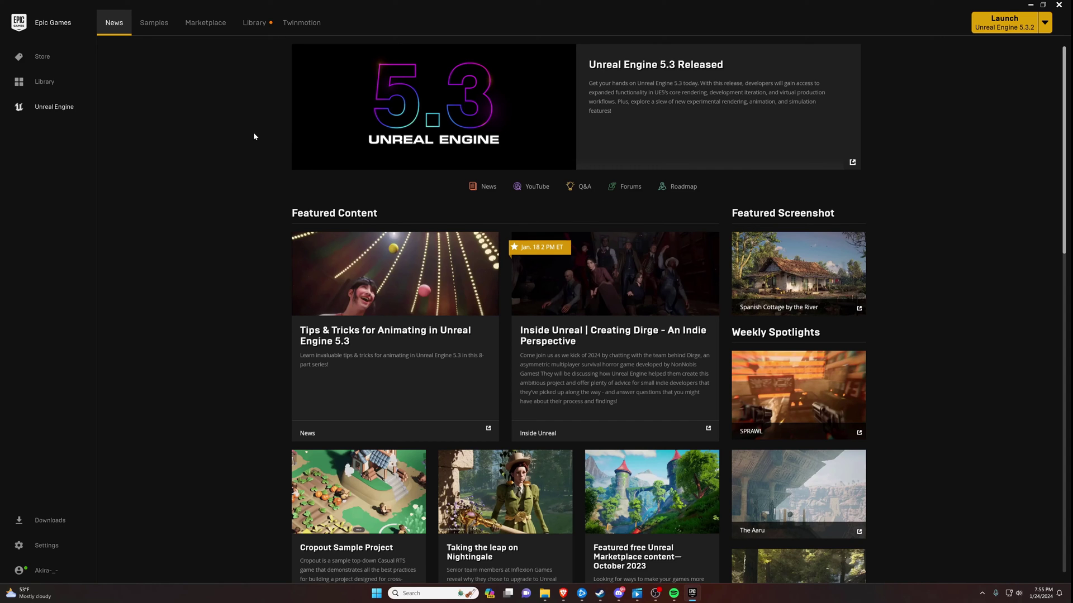
- Return to the Epic Games Launcher and view the Marketplace's Free For The Month products
{"action": "left_click", "coordinate": [257, 32]}
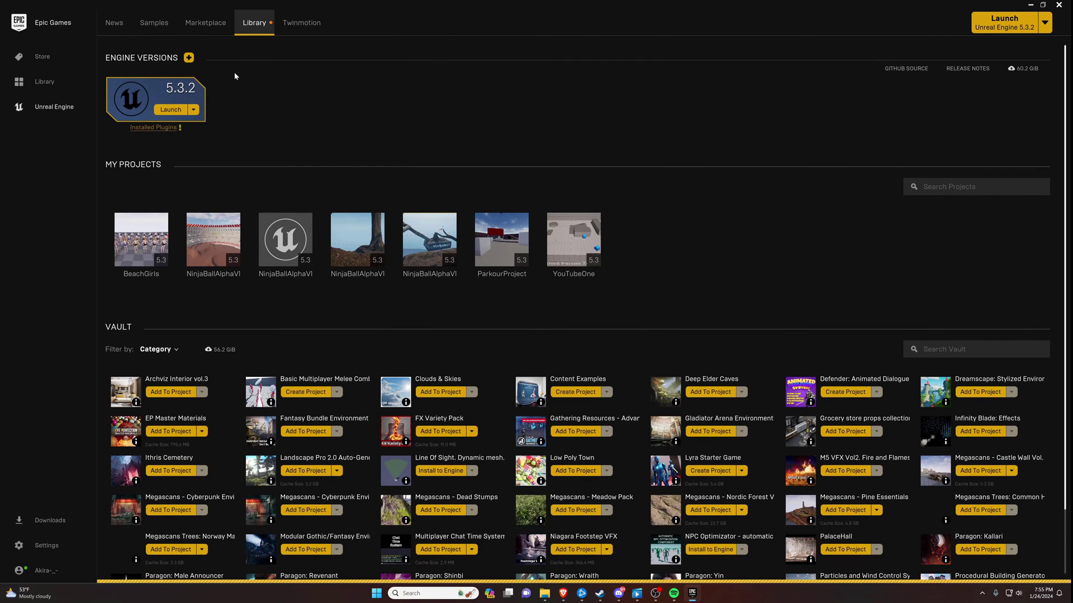
{"action": "left_click", "coordinate": [211, 28]}
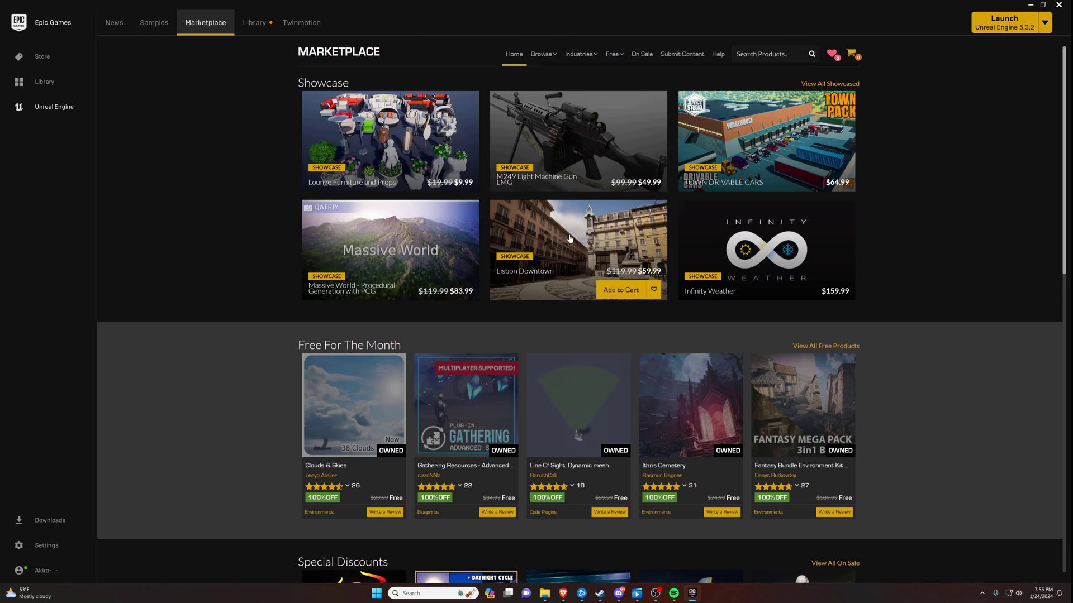
{"action": "scroll", "coordinate": [570, 238], "scroll_direction": "down", "scroll_amount": 3}
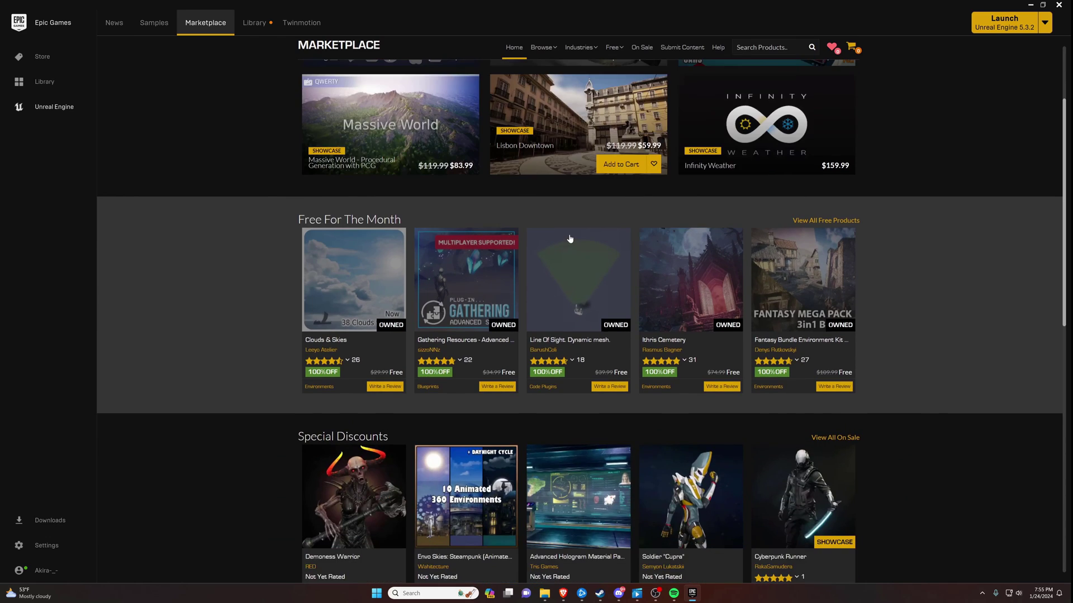